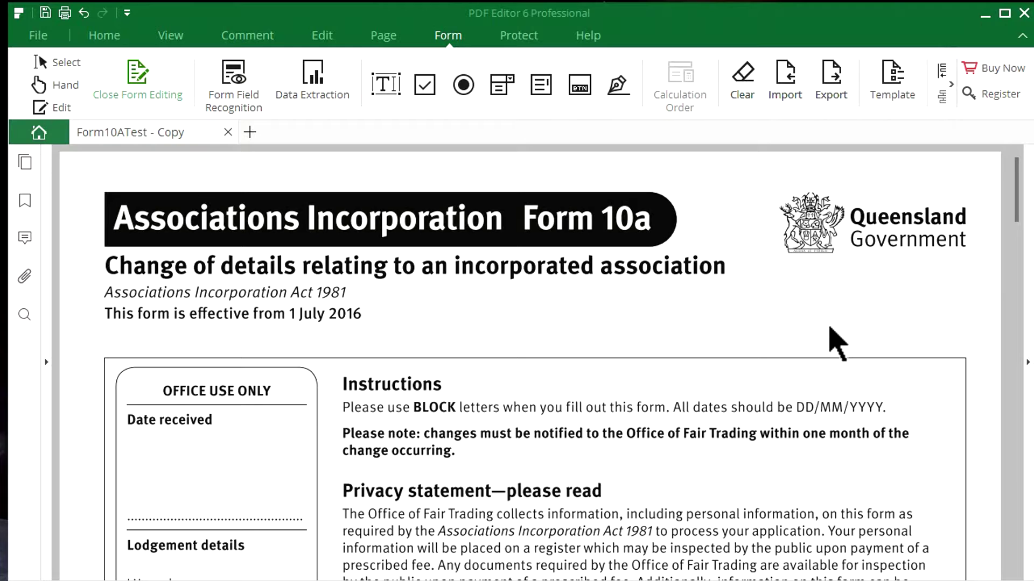
# Look through both pages of Form 10a, from the instructions to the declaration and signature section, for entries needing fillable fields
pyautogui.scroll(-5, 514, 369)
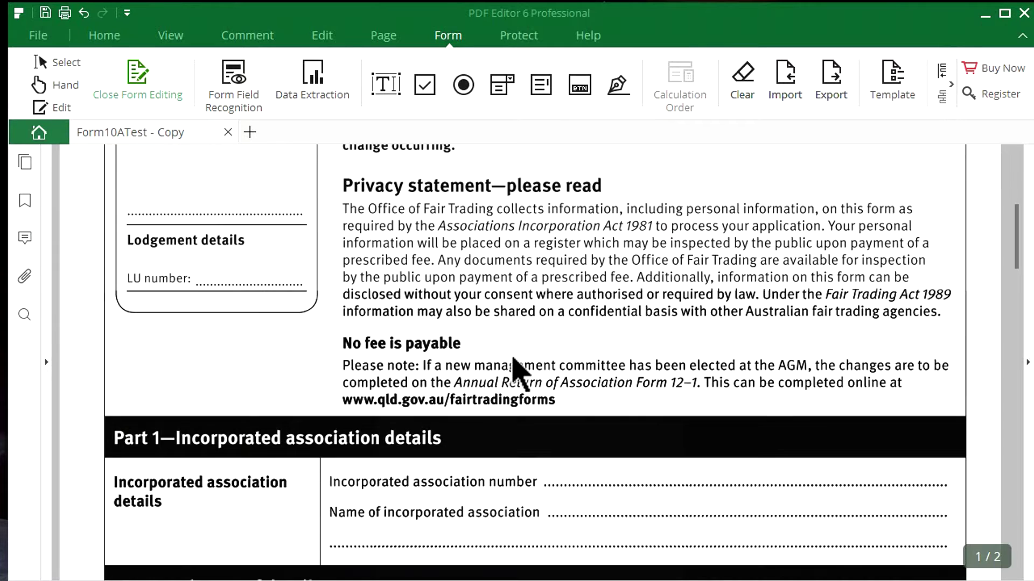
pyautogui.scroll(-6, 518, 371)
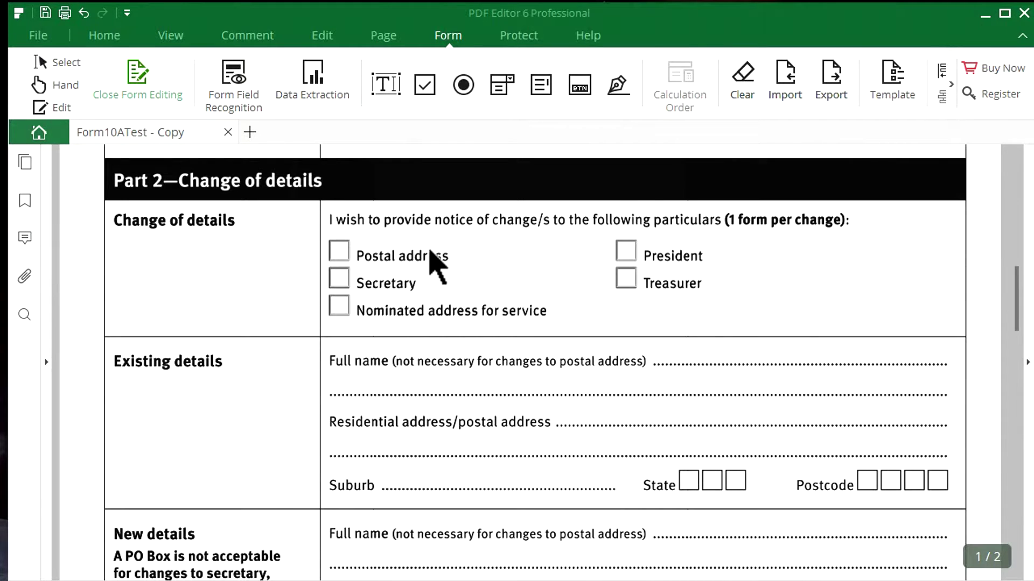
pyautogui.scroll(-7, 519, 427)
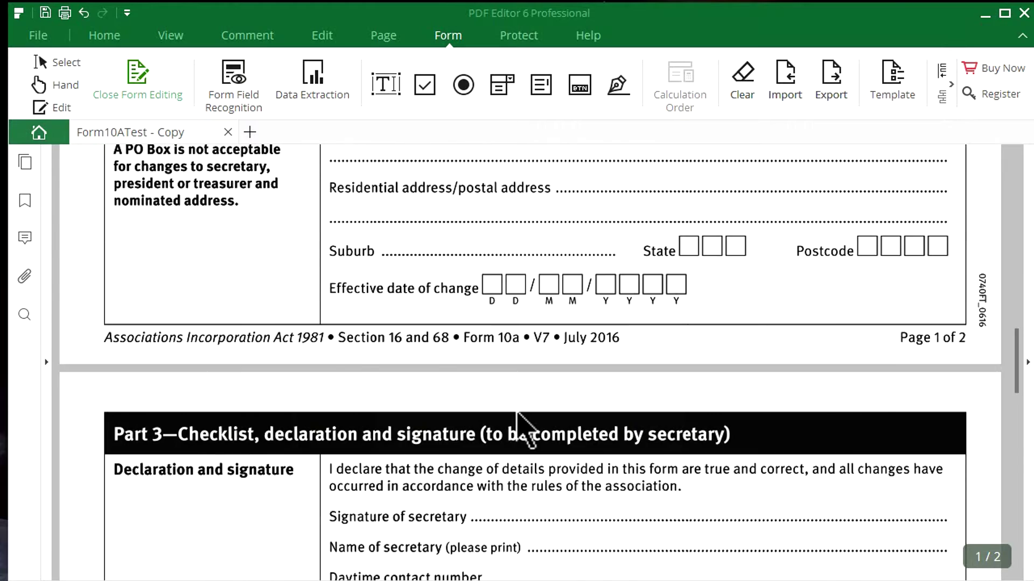
pyautogui.scroll(-10, 517, 425)
pyautogui.scroll(10, 520, 429)
pyautogui.scroll(15, 592, 339)
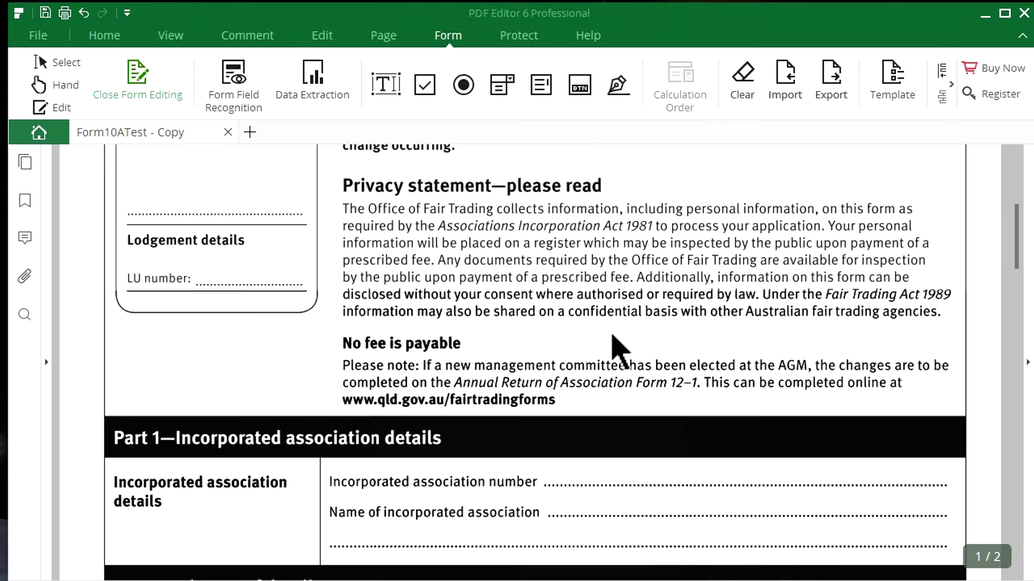
pyautogui.scroll(3, 618, 350)
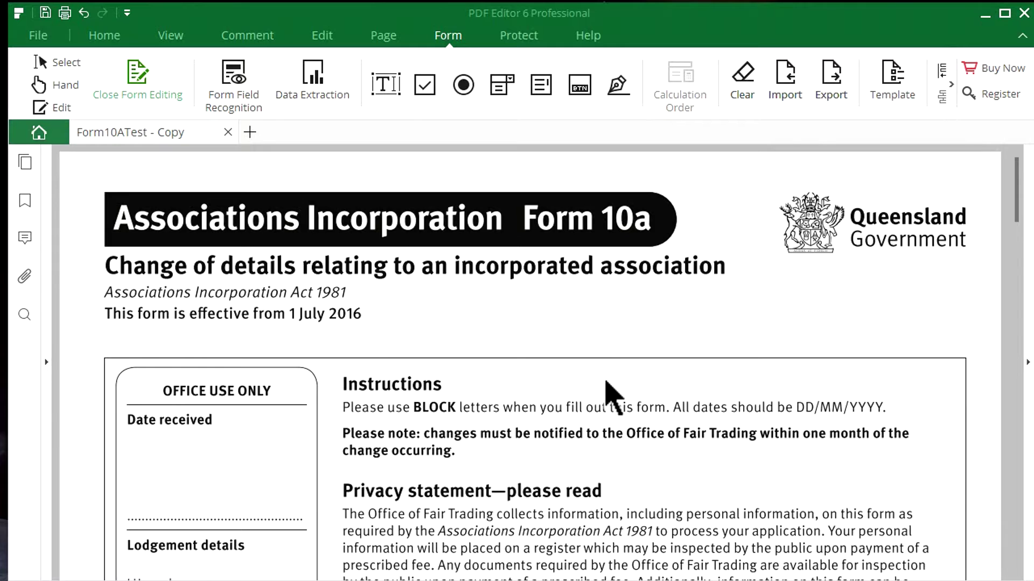
pyautogui.scroll(-6, 611, 391)
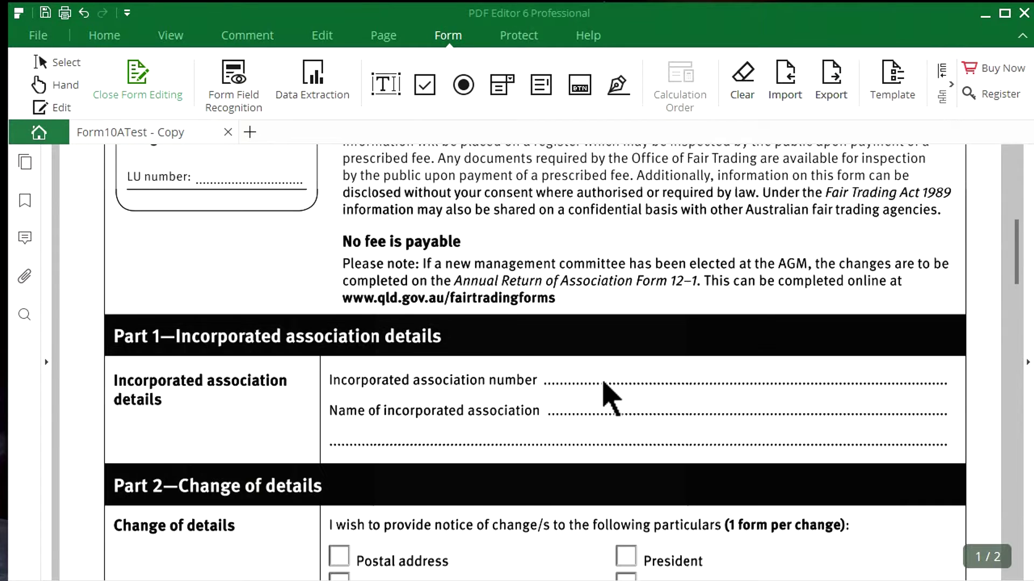
pyautogui.scroll(-2, 610, 397)
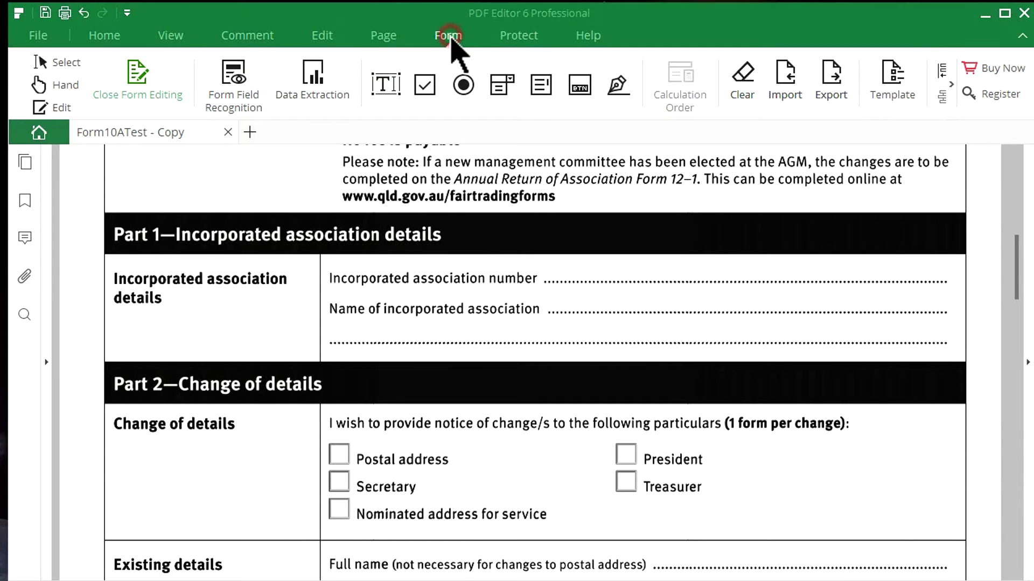
pyautogui.click(383, 35)
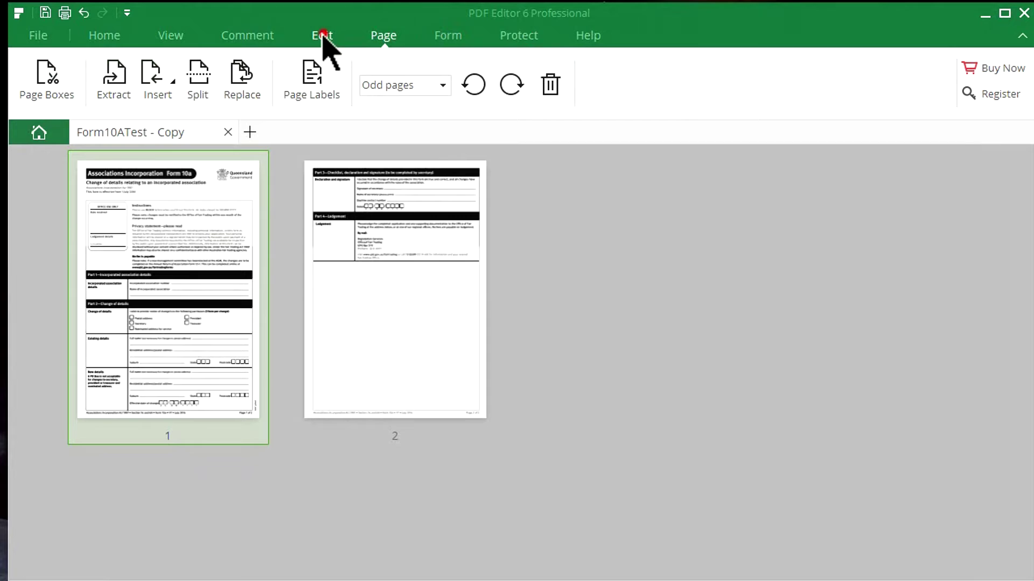
pyautogui.click(245, 35)
pyautogui.click(441, 36)
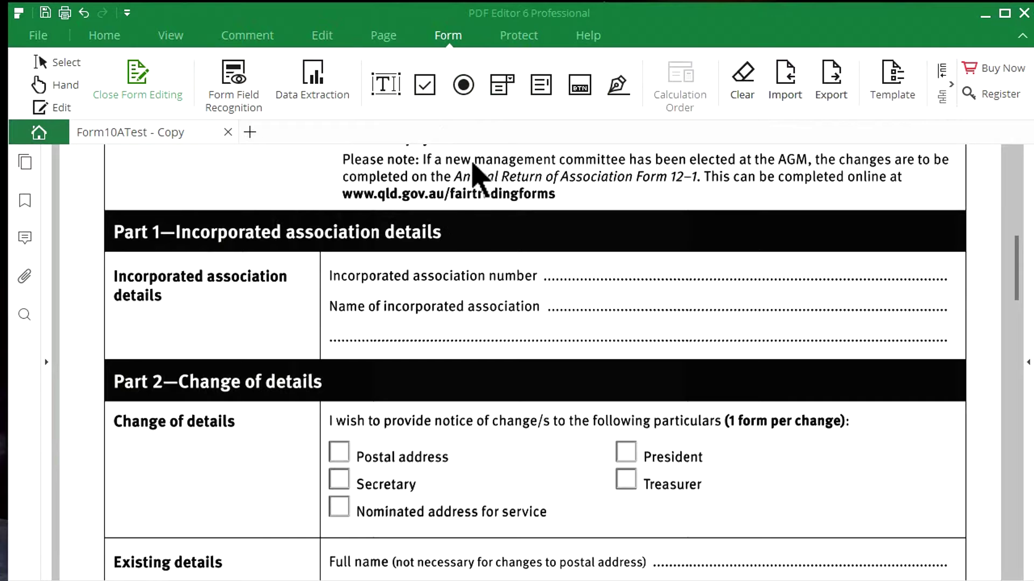
# Add a text field on the Incorporated association number line and resize it to span the whole dotted line
pyautogui.click(388, 90)
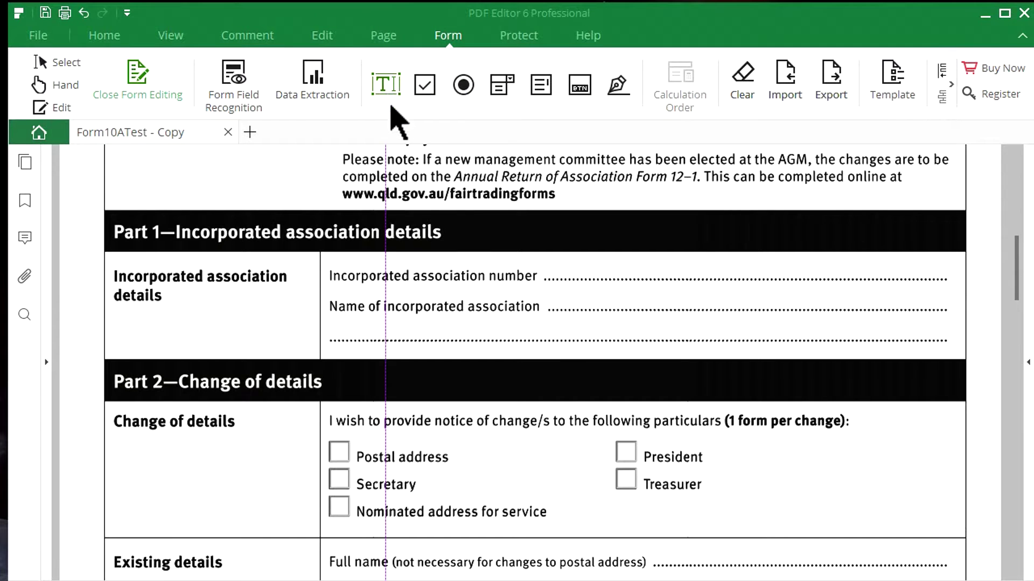
pyautogui.click(546, 252)
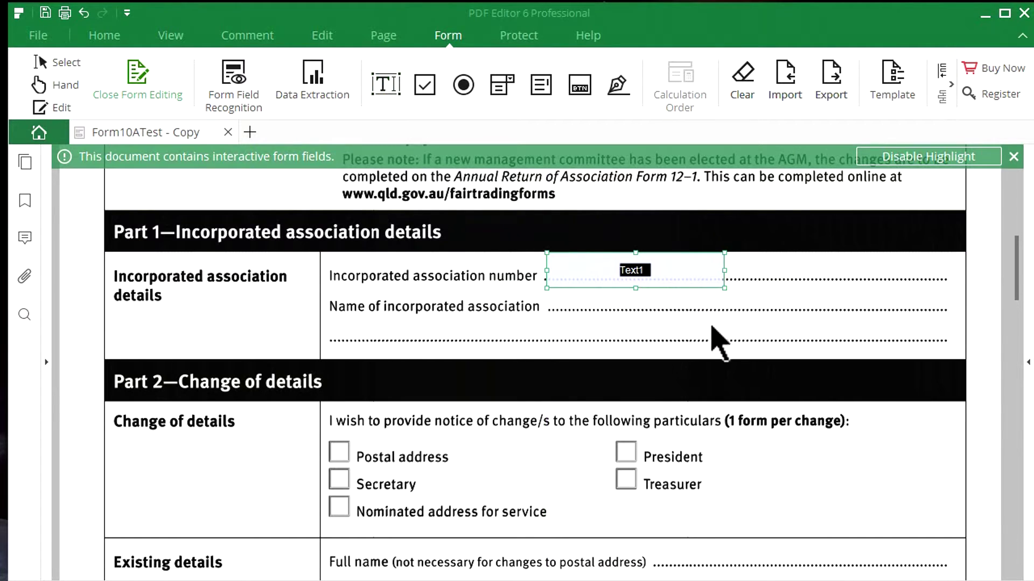
pyautogui.moveTo(724, 287); pyautogui.dragTo(946, 281)
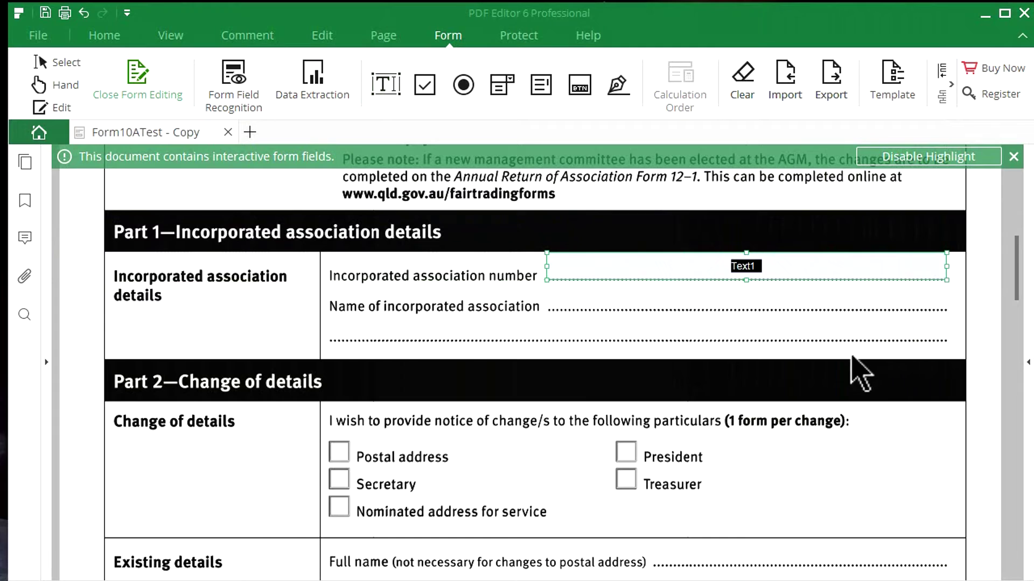
# Name the association number text field "IA Number" and give it the tooltip "Enter your IA number here"
pyautogui.doubleClick(749, 266)
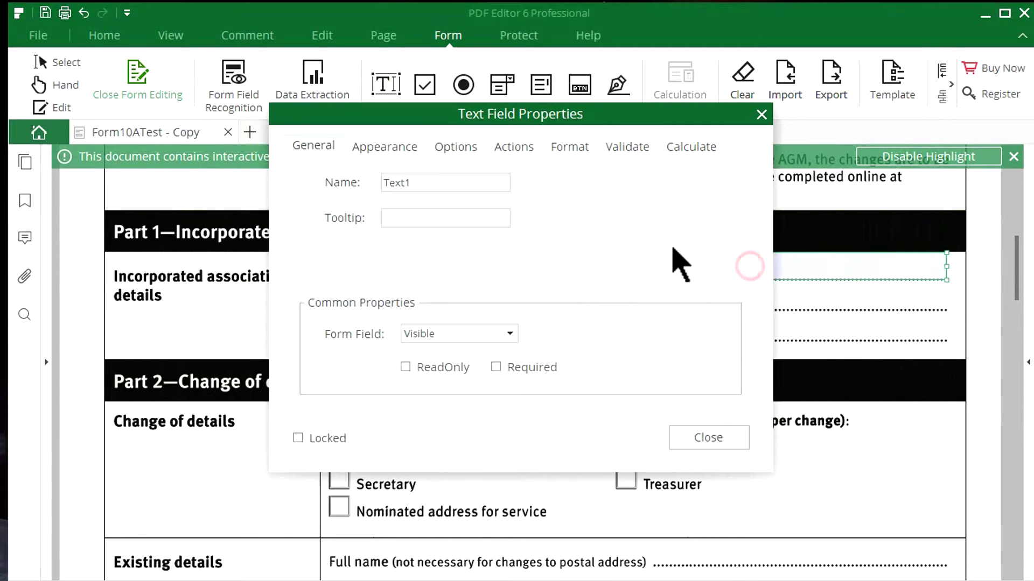
pyautogui.moveTo(438, 182); pyautogui.dragTo(374, 179)
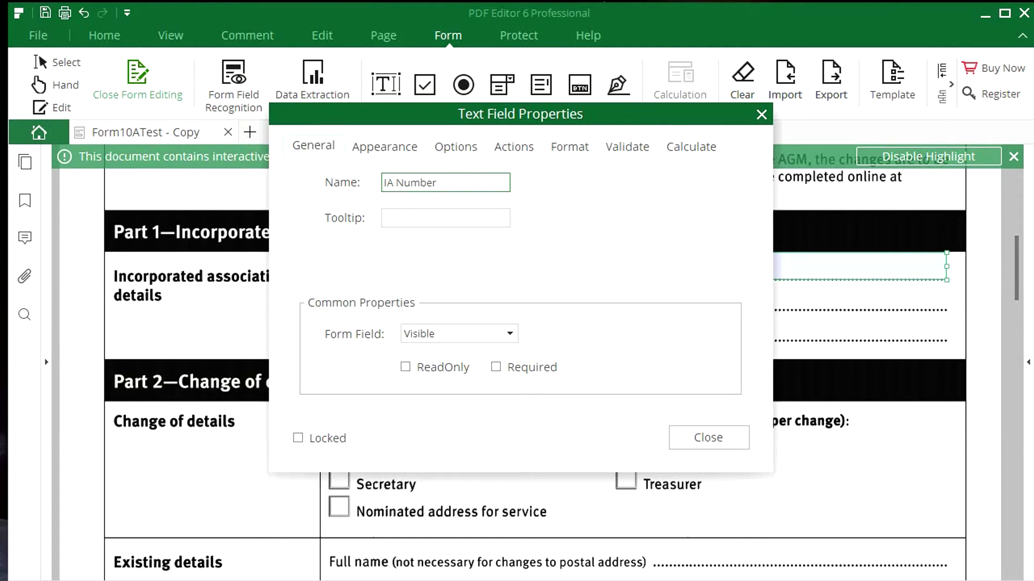
pyautogui.write('IA Number')
pyautogui.press('Tab')
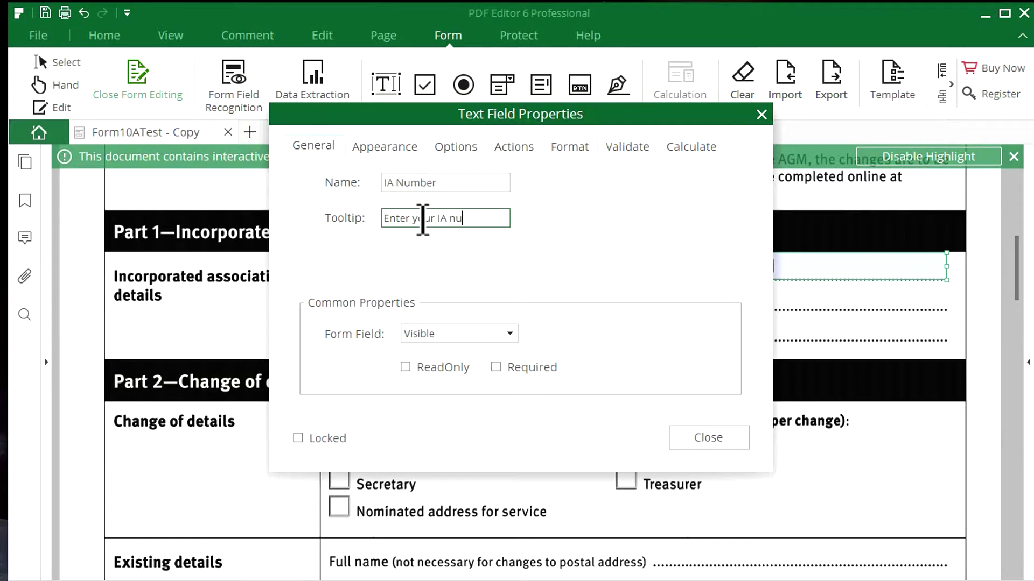
pyautogui.write('Enter your IA number here')
# Review the text field's appearance, options, actions, format, validation and calculation properties
pyautogui.click(387, 150)
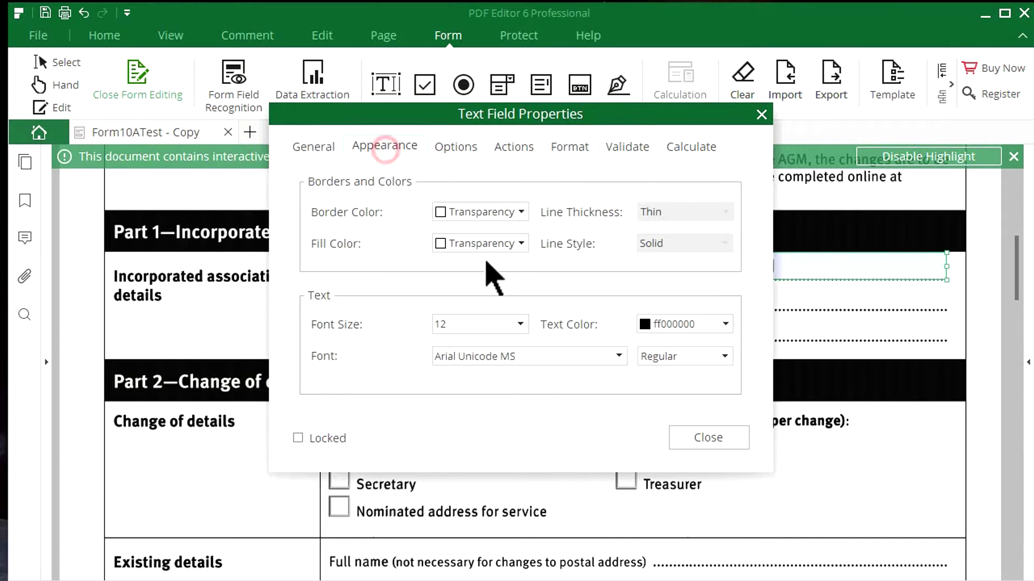
pyautogui.click(455, 147)
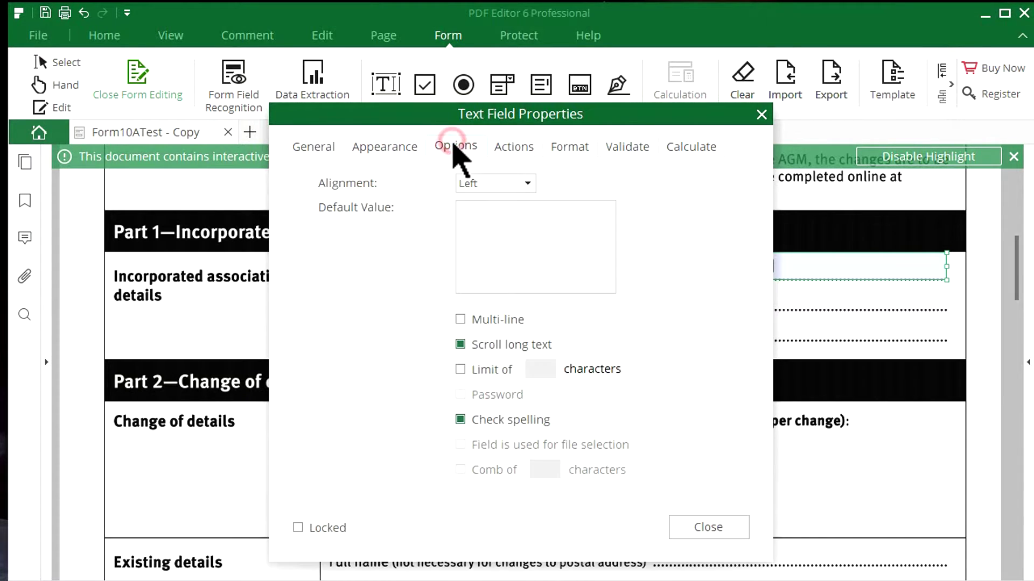
pyautogui.click(506, 146)
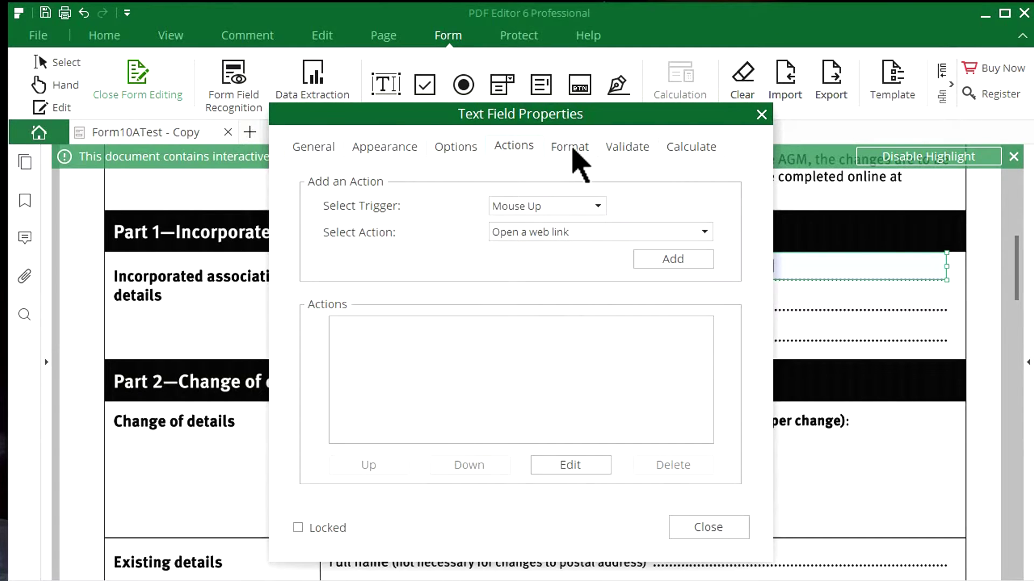
pyautogui.click(570, 147)
pyautogui.click(629, 145)
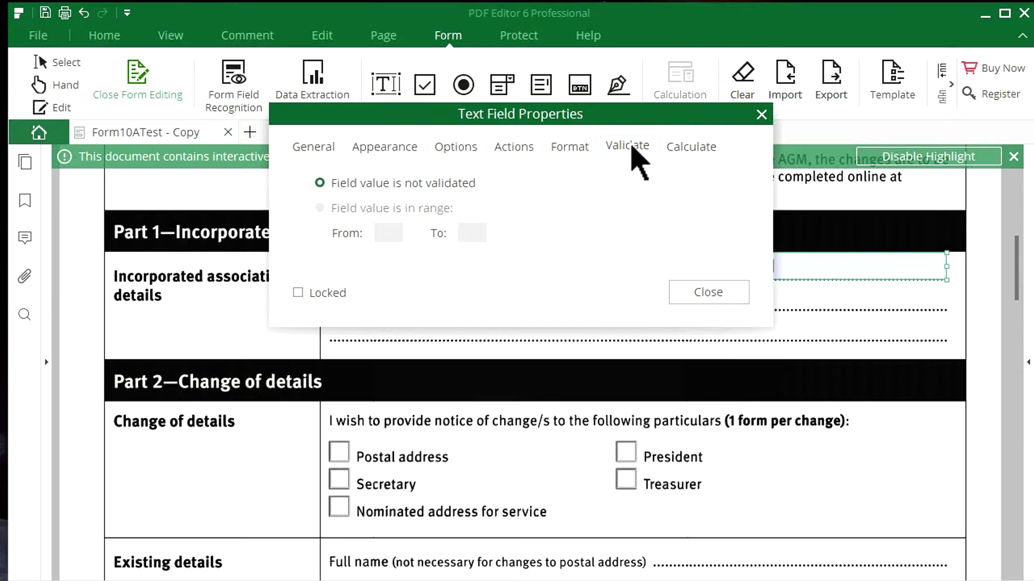
pyautogui.click(676, 146)
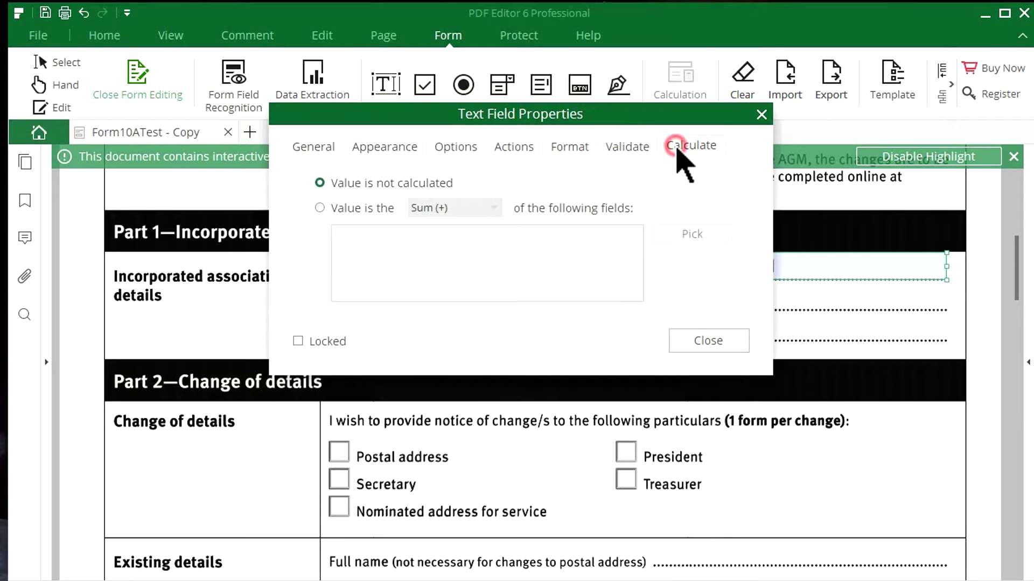
# Mark the IA Number field as required and close its properties
pyautogui.click(303, 146)
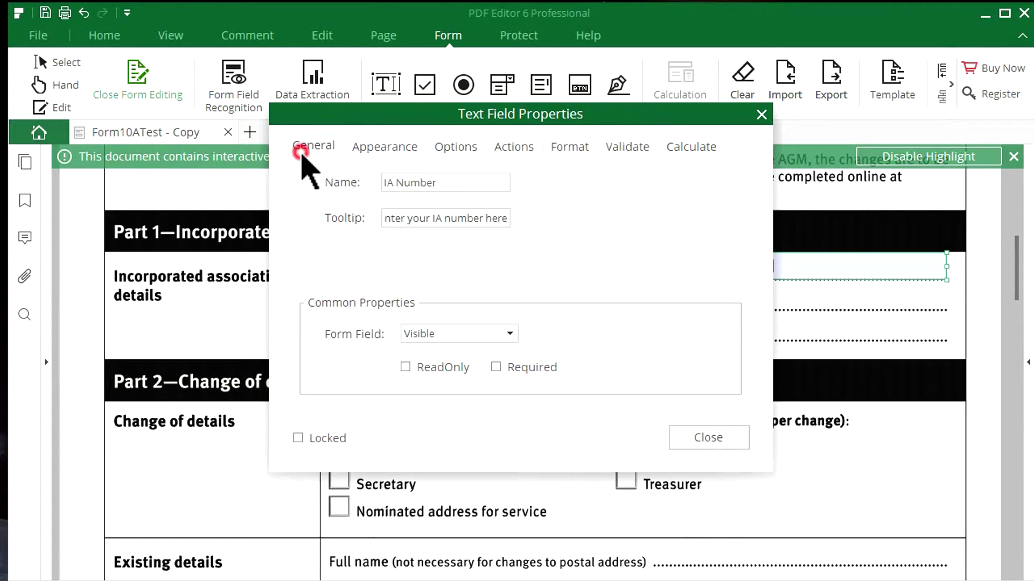
pyautogui.click(496, 367)
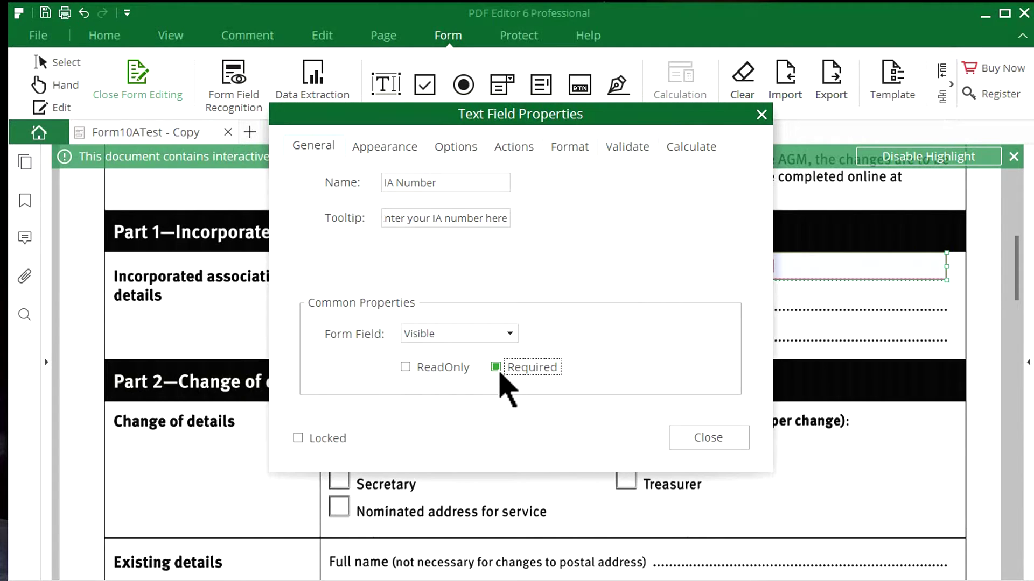
pyautogui.click(699, 440)
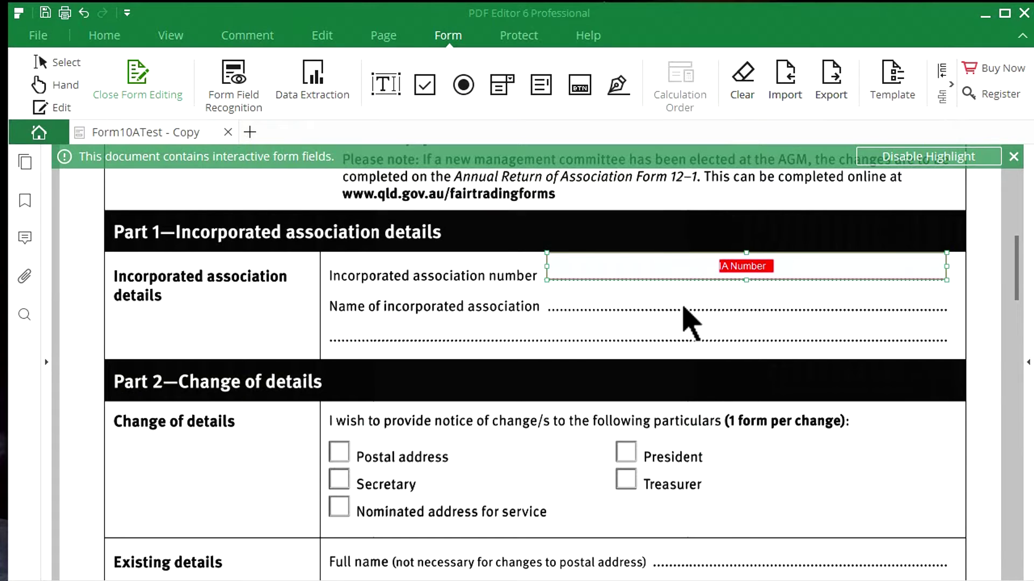
# Add a text field on the first Name of incorporated association line, fitted directly below the IA Number field and spanning the dotted line
pyautogui.click(388, 87)
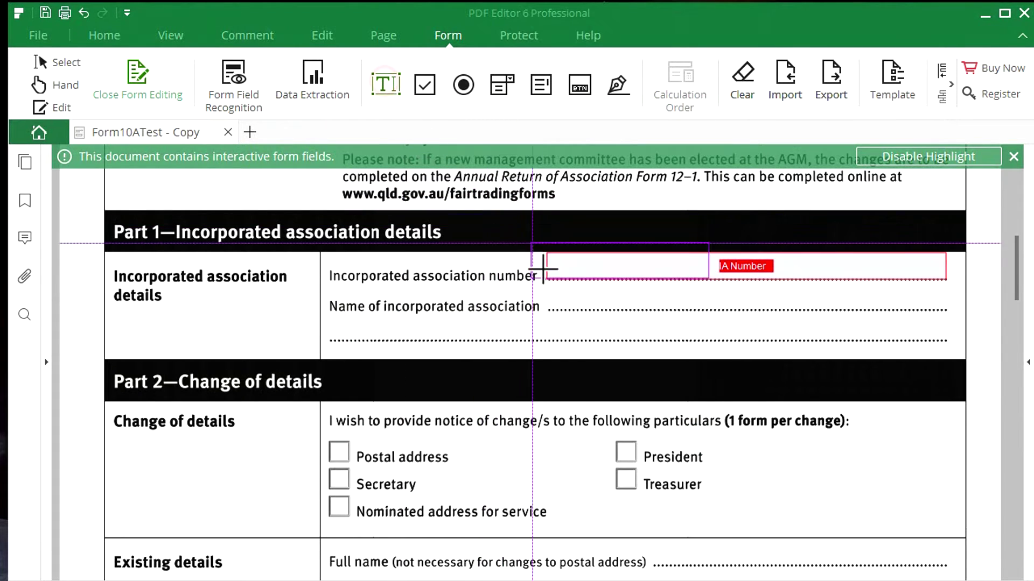
pyautogui.moveTo(547, 288)
pyautogui.mouseDown()
pyautogui.moveTo(683, 336)
pyautogui.moveTo(724, 324)
pyautogui.mouseUp()
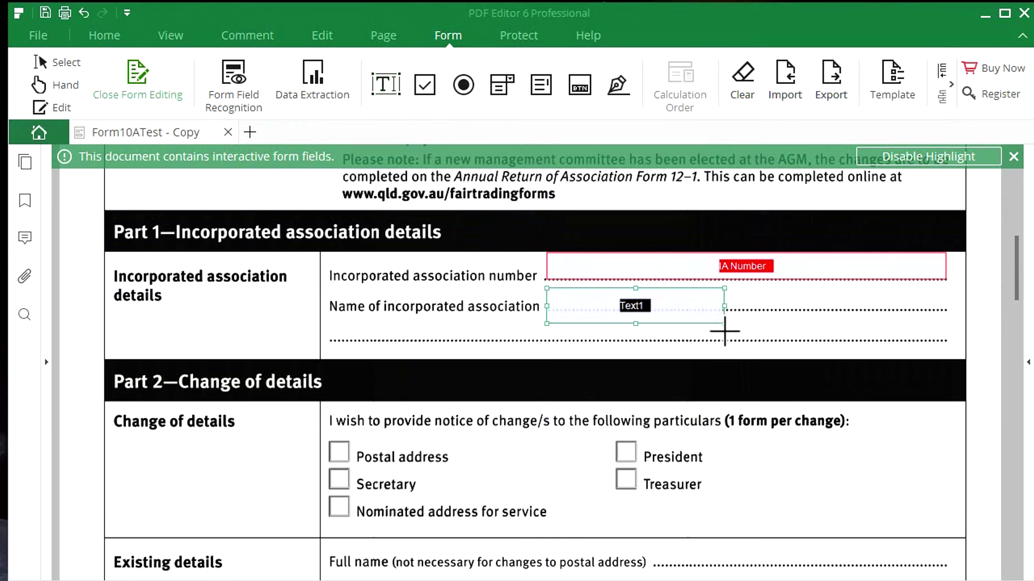
pyautogui.moveTo(654, 305); pyautogui.dragTo(655, 299)
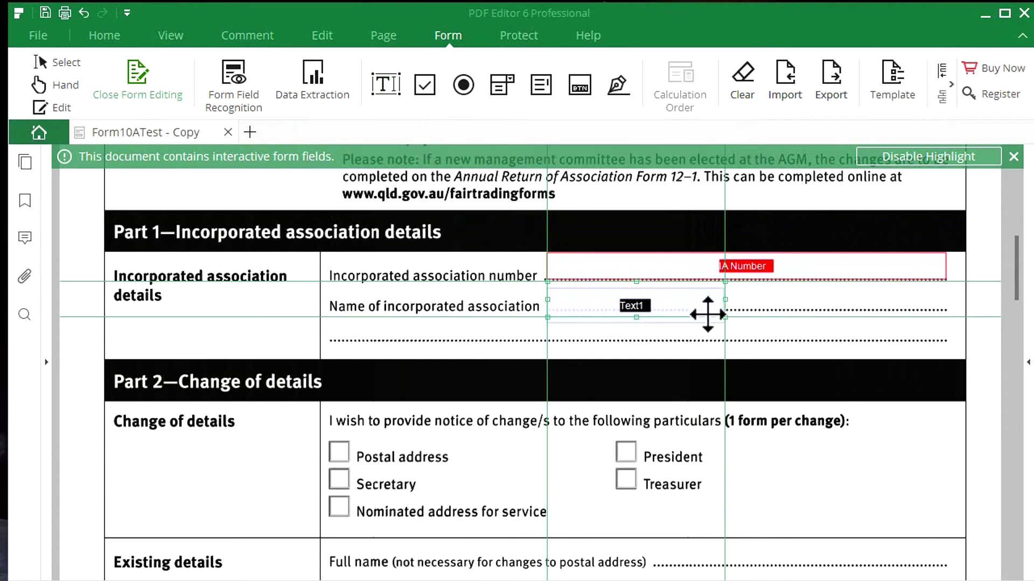
pyautogui.moveTo(724, 317); pyautogui.dragTo(944, 309)
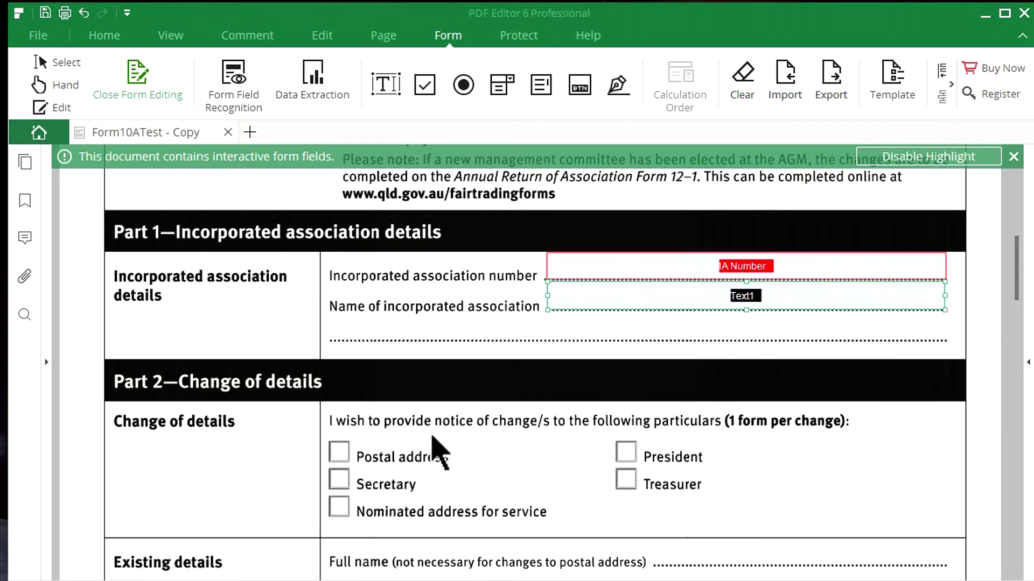
# Place a check box field over the Postal address square in Part 2 and shrink it to the square's size
pyautogui.scroll(-3, 396, 459)
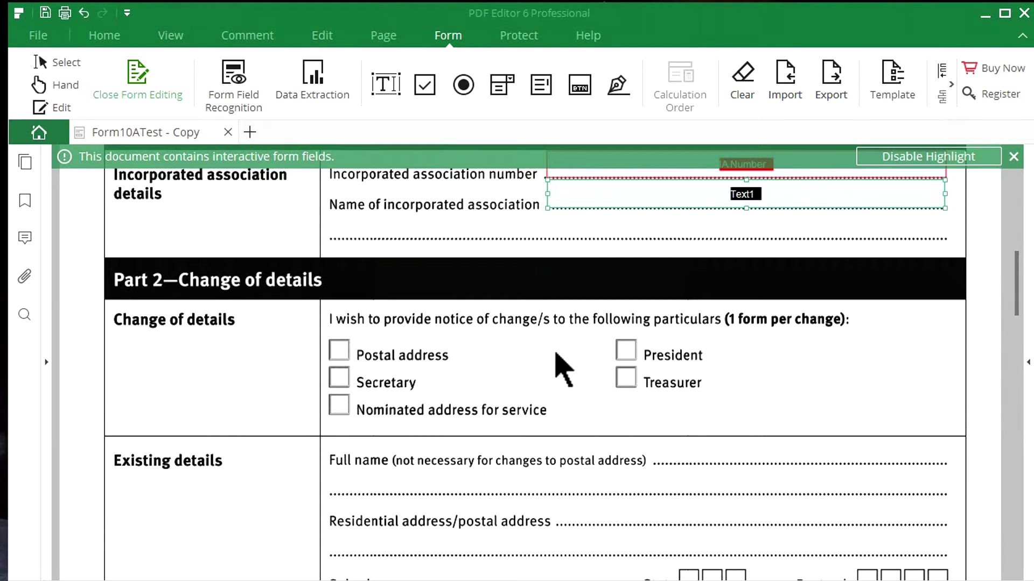
pyautogui.click(425, 87)
pyautogui.click(428, 87)
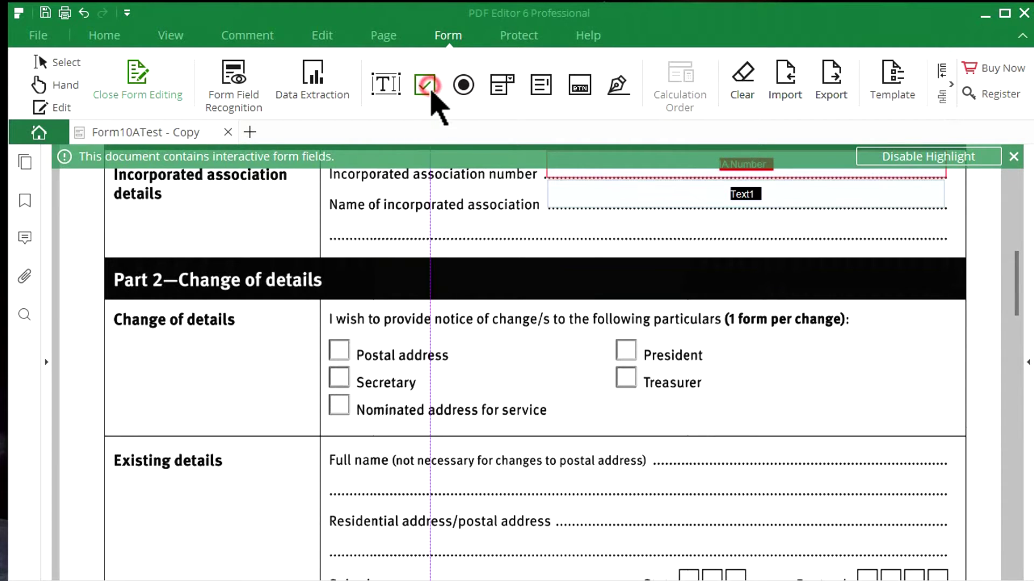
pyautogui.click(332, 340)
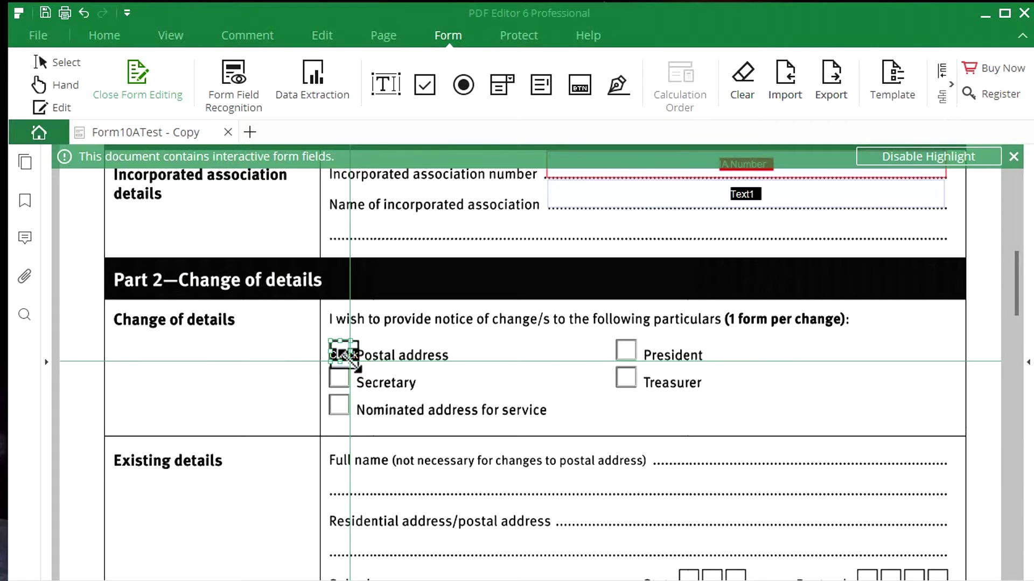
# Align the Postal address check box field precisely over the printed square at high magnification
pyautogui.scroll(2, 349, 355)
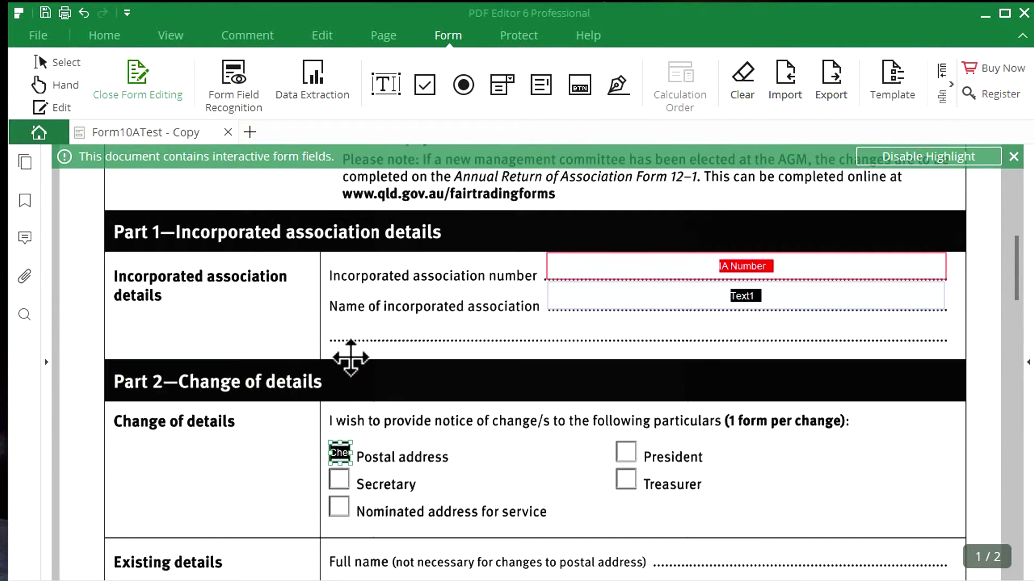
pyautogui.scroll(-2, 350, 358)
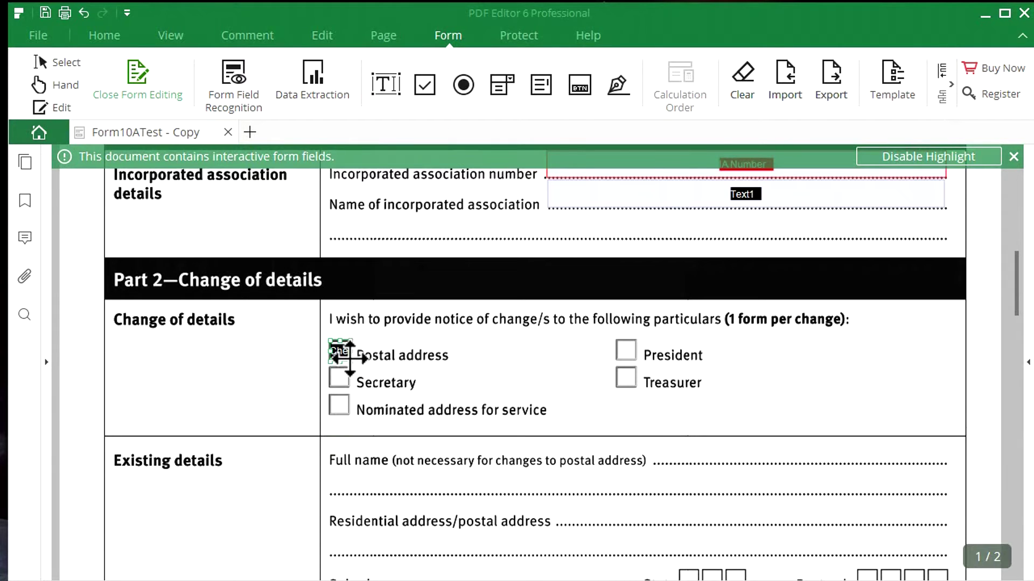
pyautogui.scroll(5, 349, 357)
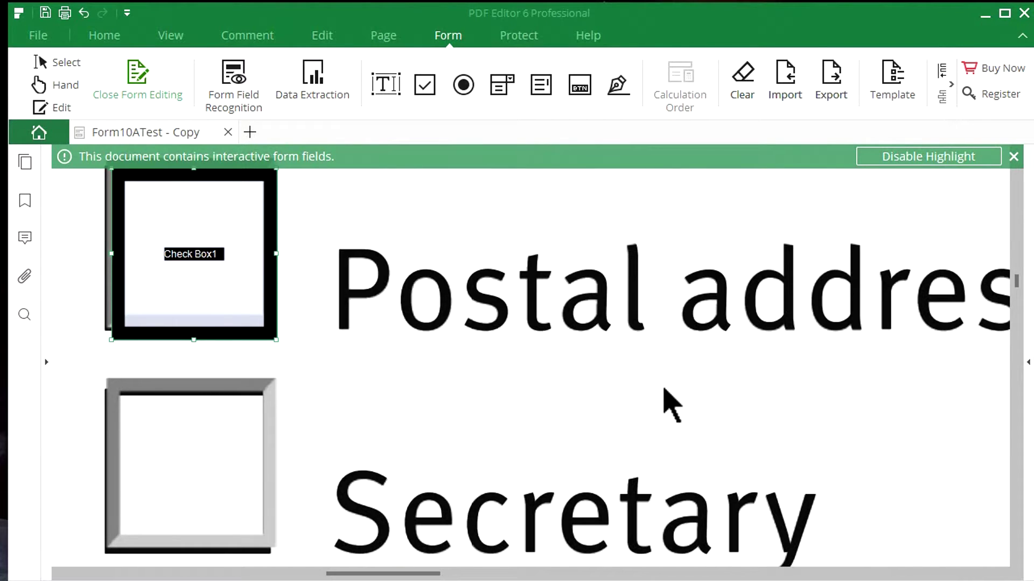
pyautogui.scroll(2, 357, 411)
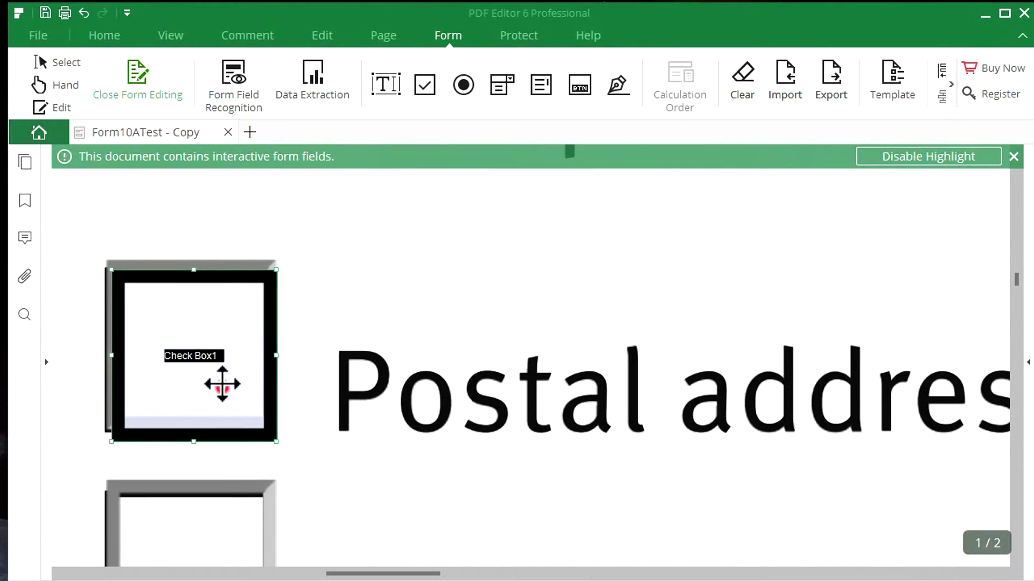
pyautogui.moveTo(222, 384); pyautogui.dragTo(218, 372)
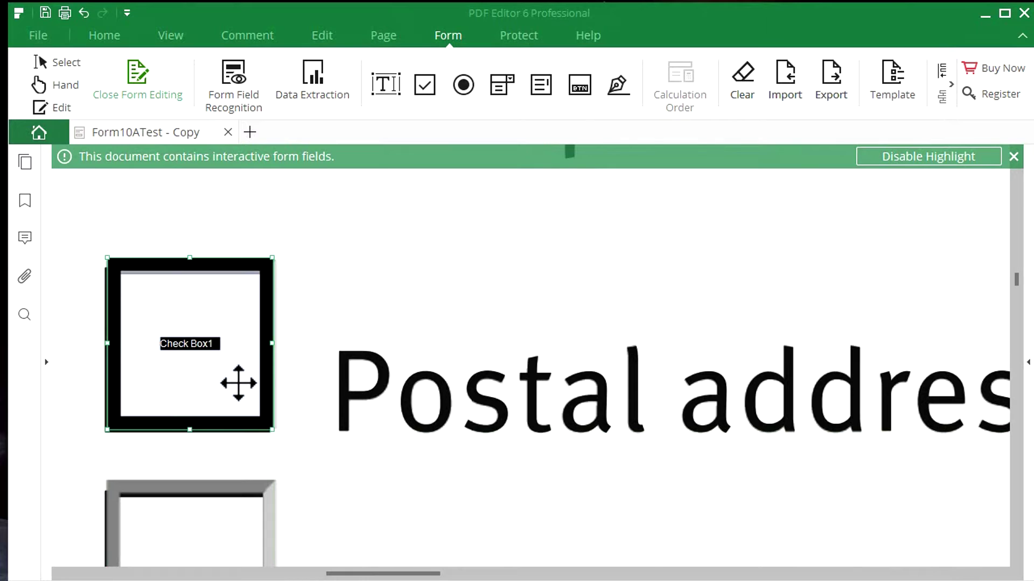
# Place a check box field over the Secretary square in Part 2, shrink it to the square's size, and check its general properties
pyautogui.click(349, 388)
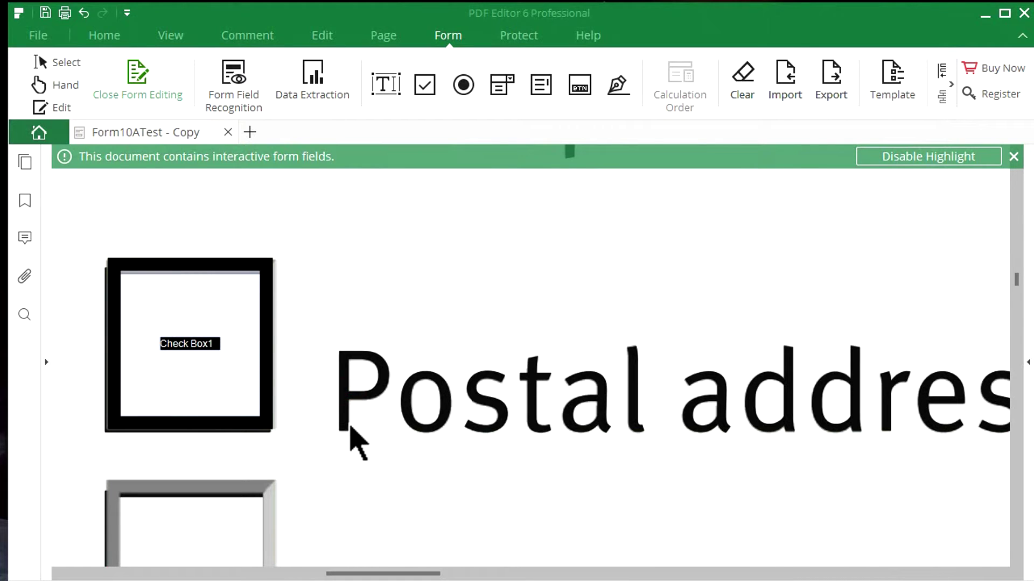
pyautogui.scroll(-2, 356, 441)
pyautogui.click(427, 89)
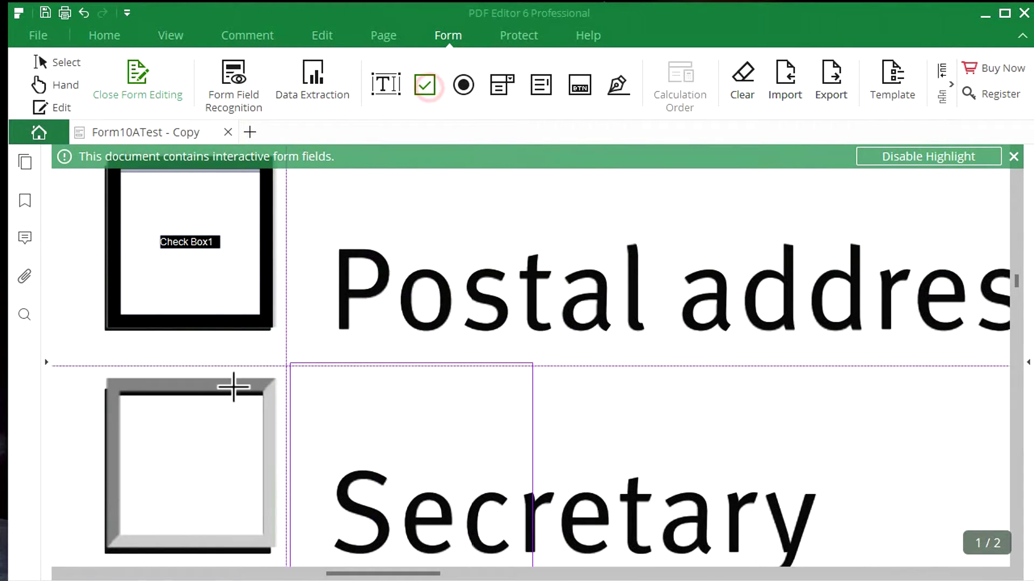
pyautogui.click(109, 379)
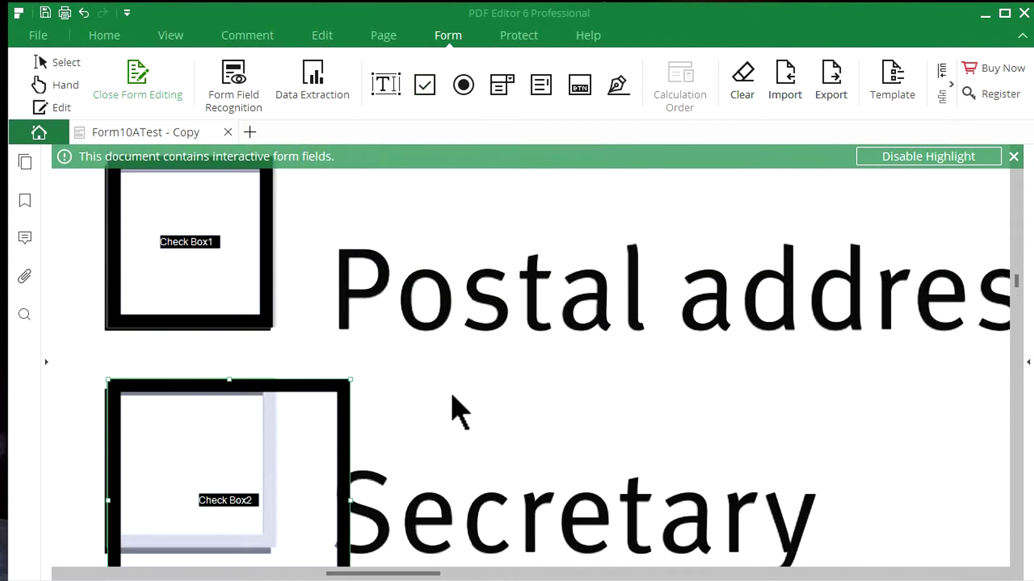
pyautogui.scroll(-2, 452, 399)
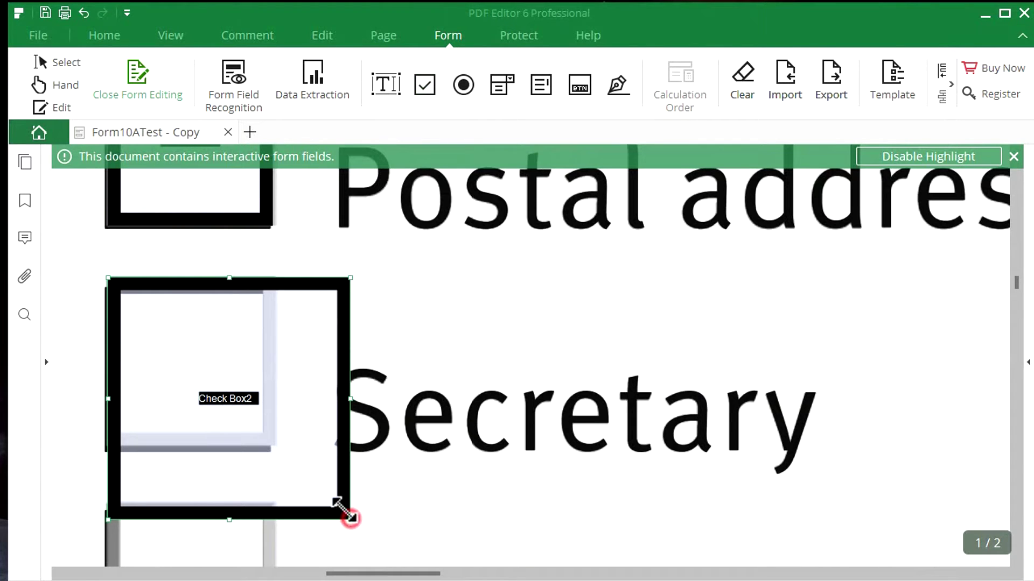
pyautogui.moveTo(350, 519); pyautogui.dragTo(277, 448)
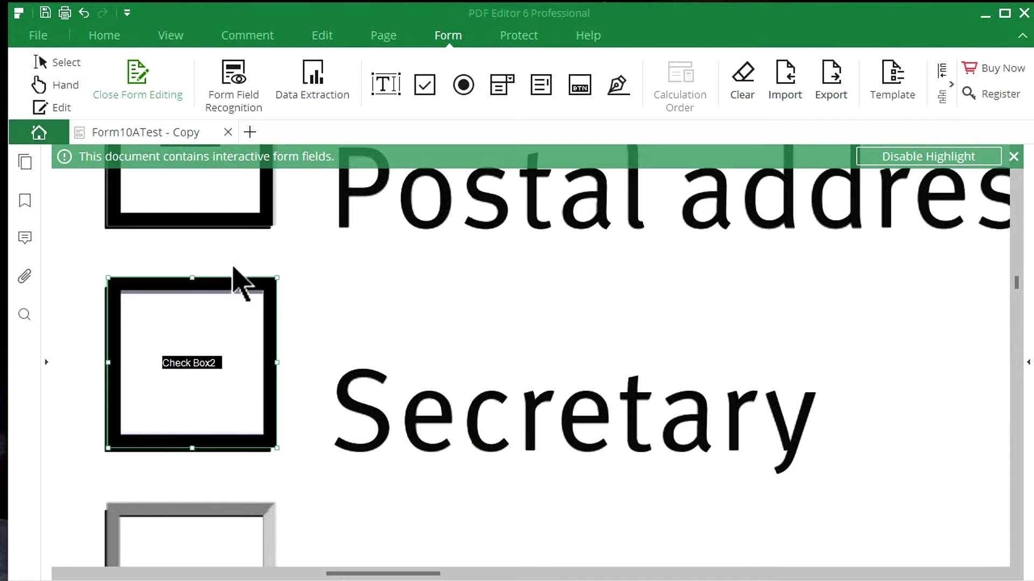
pyautogui.doubleClick(188, 369)
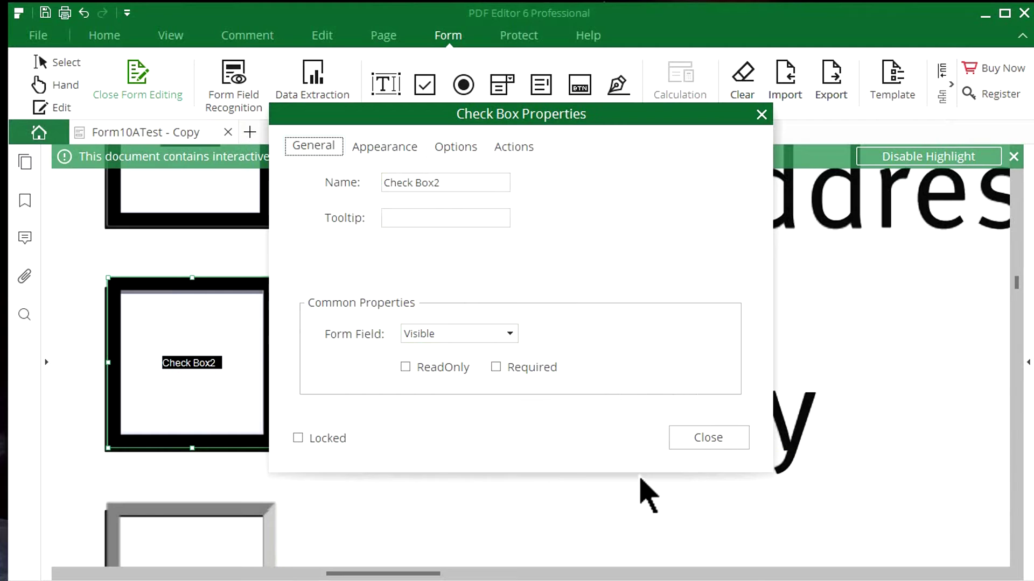
pyautogui.click(684, 437)
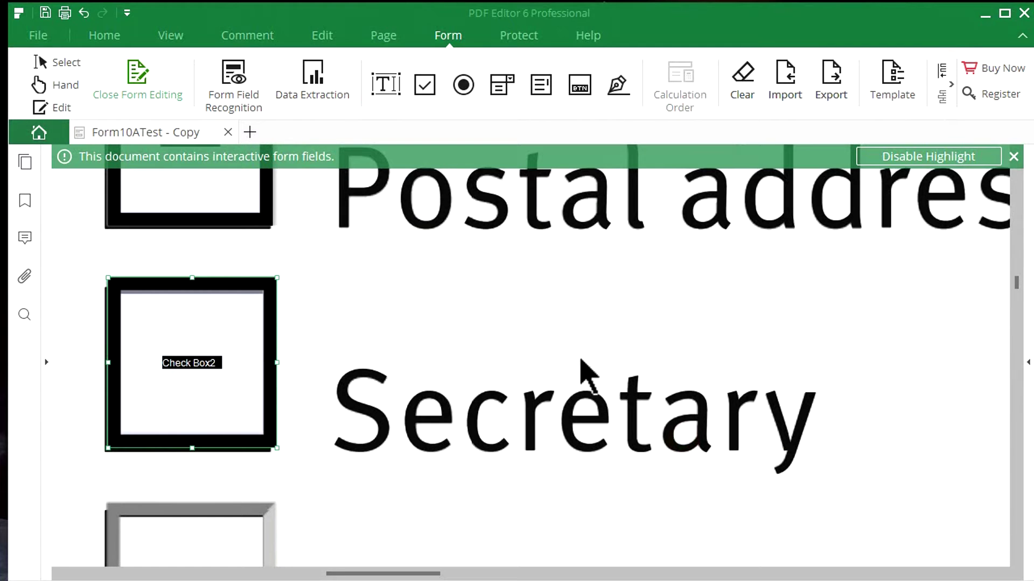
# Add a combo box field at the start of the first Full name dotted line under Existing details
pyautogui.scroll(-2, 581, 366)
pyautogui.scroll(-1, 580, 357)
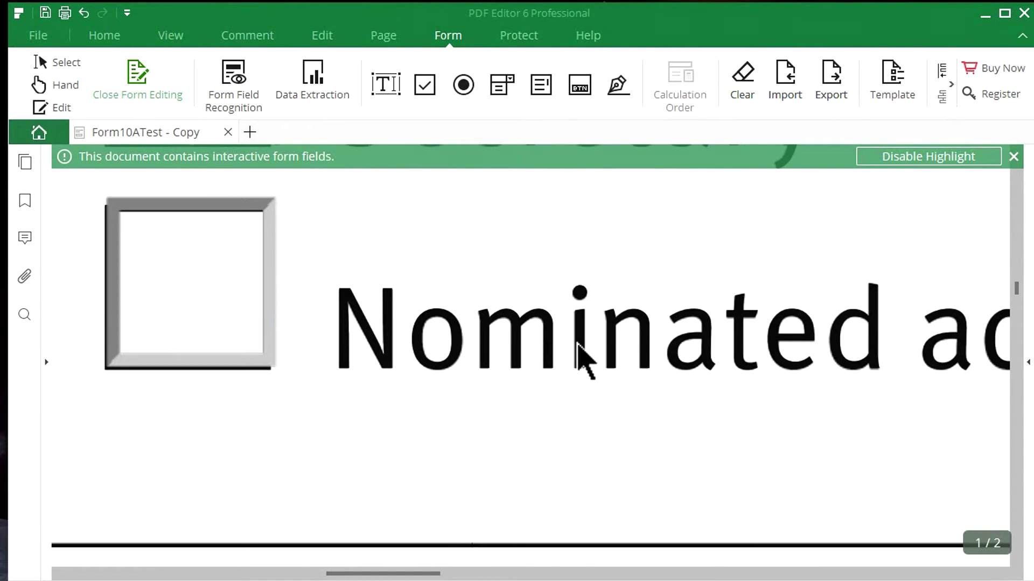
pyautogui.scroll(-4, 577, 345)
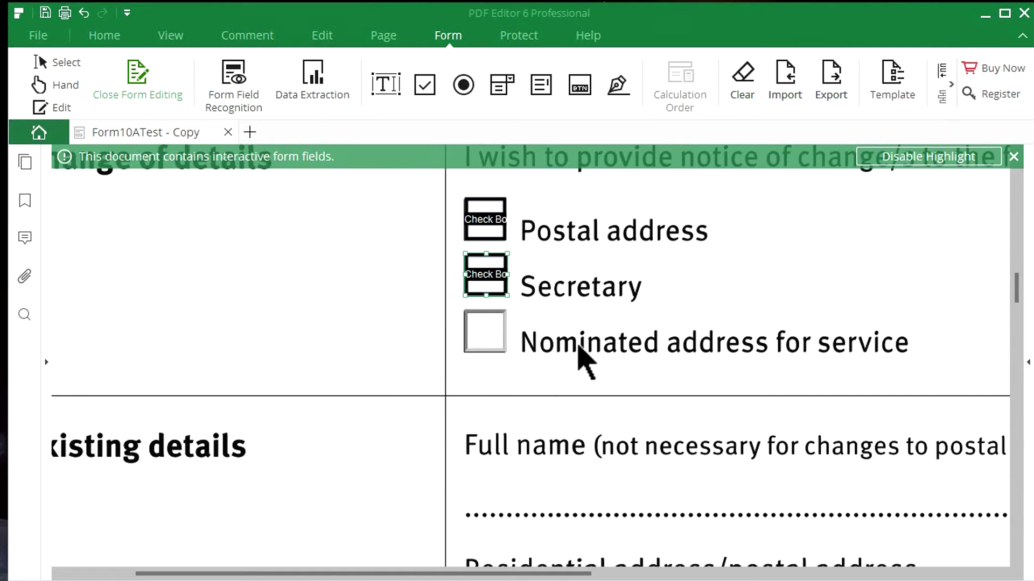
pyautogui.scroll(-2, 579, 349)
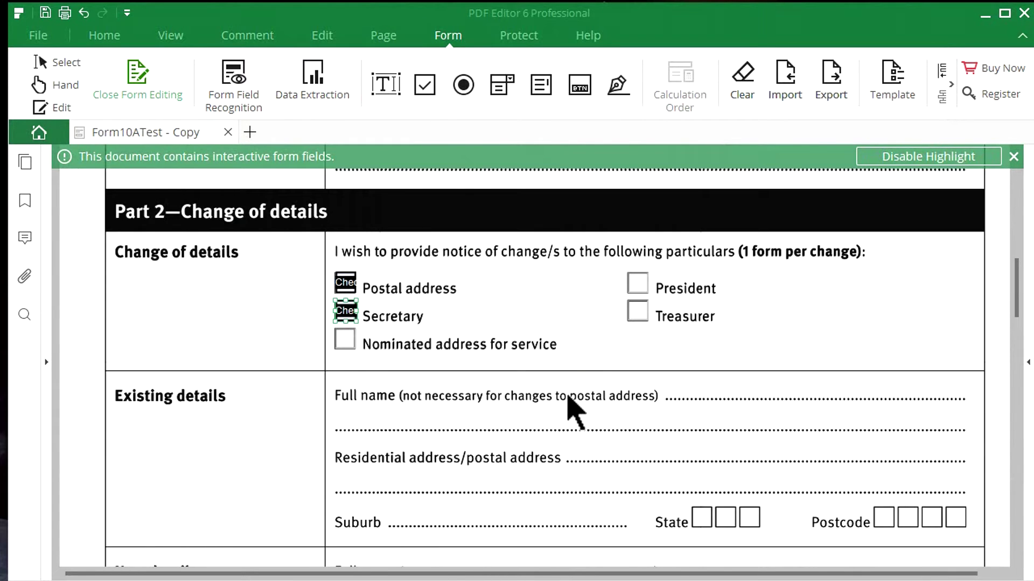
pyautogui.scroll(-1, 575, 412)
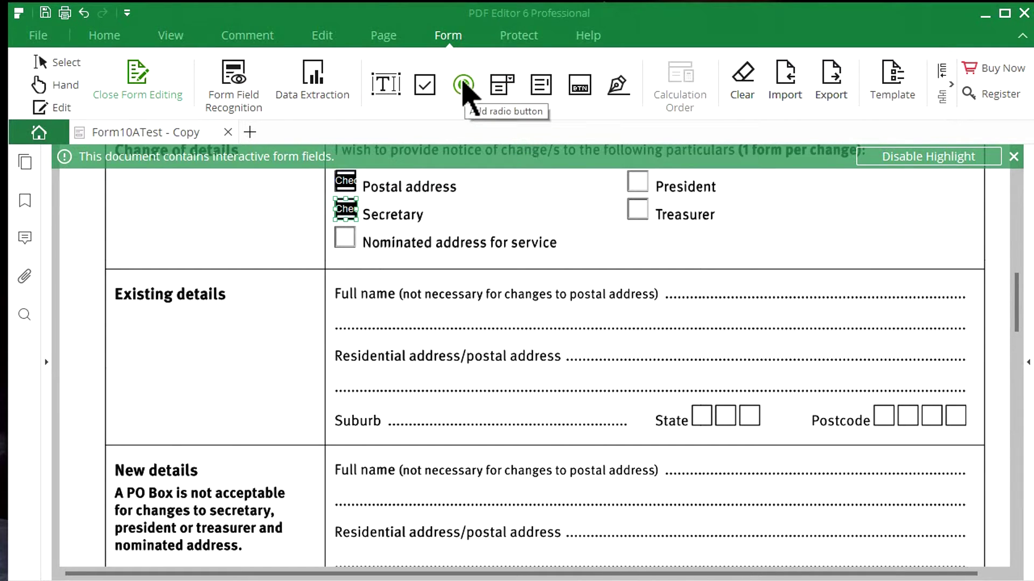
pyautogui.click(504, 85)
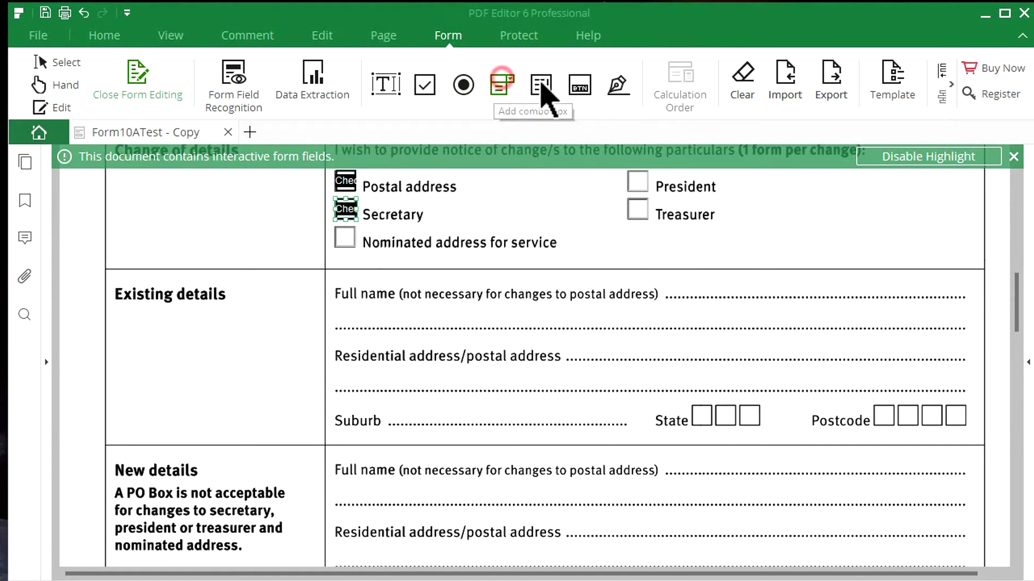
pyautogui.click(662, 268)
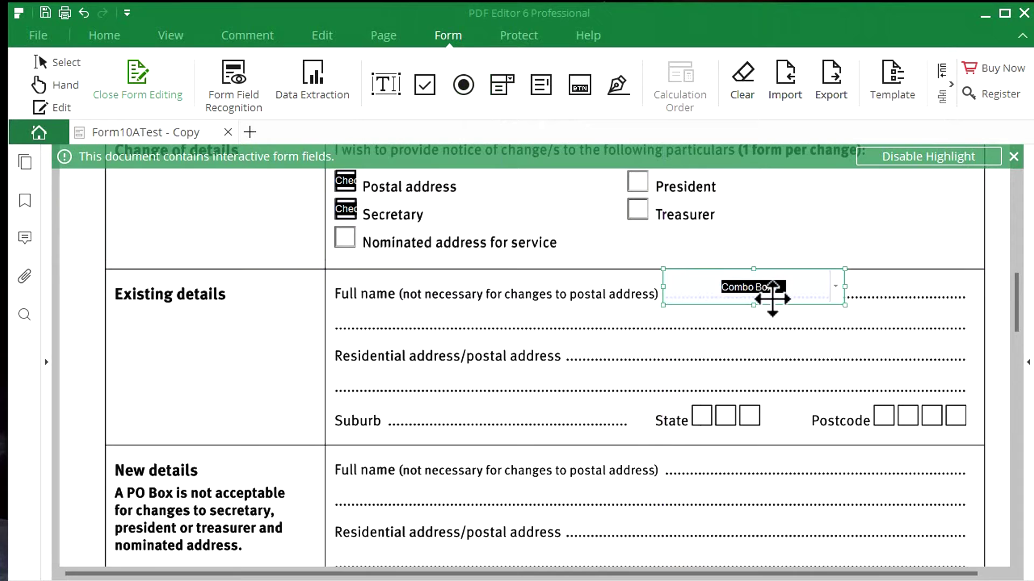
# Add the items 1, 2 and 3 to the Full name combo box's item list and close its properties
pyautogui.doubleClick(766, 289)
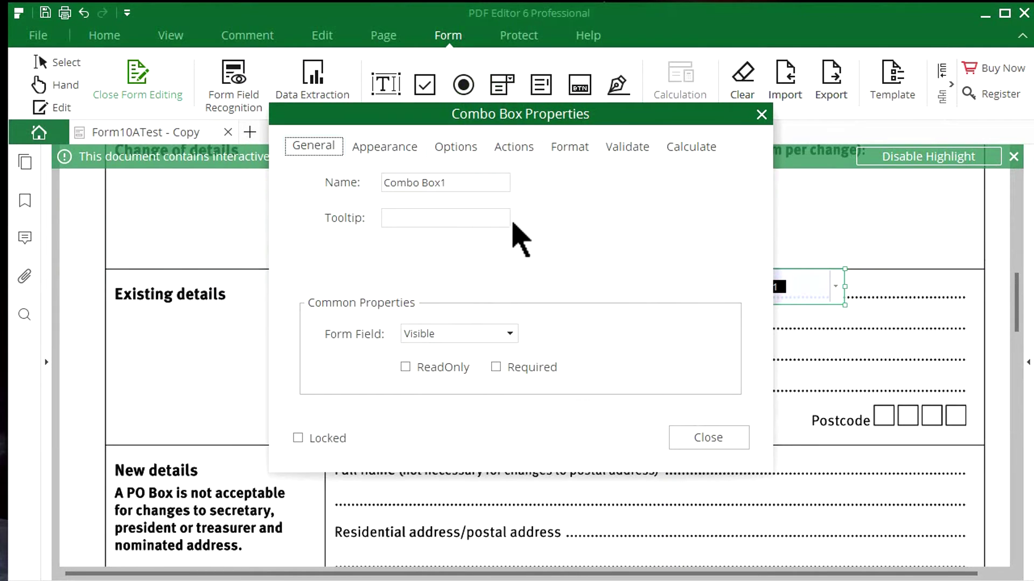
pyautogui.click(381, 145)
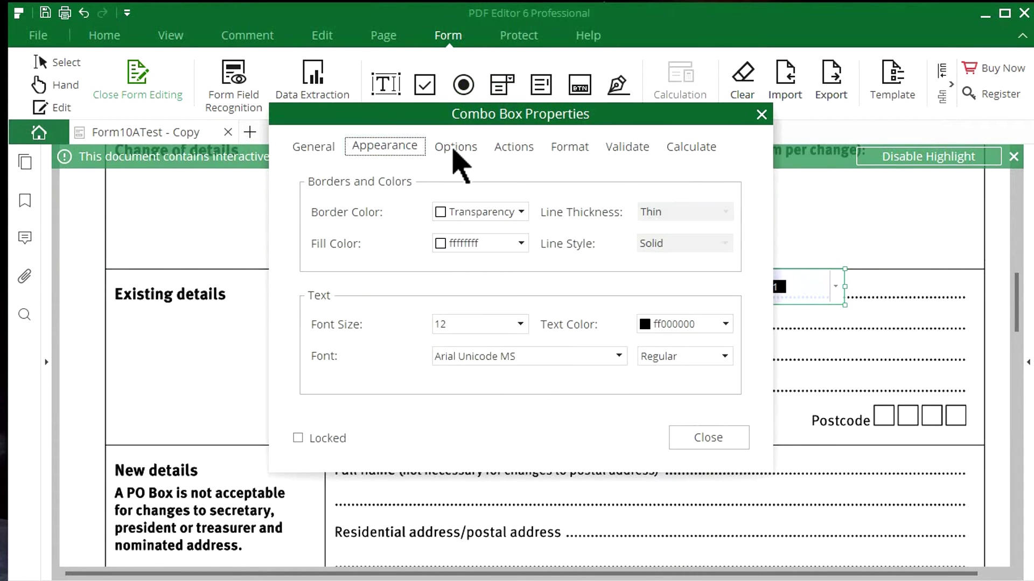
pyautogui.click(456, 147)
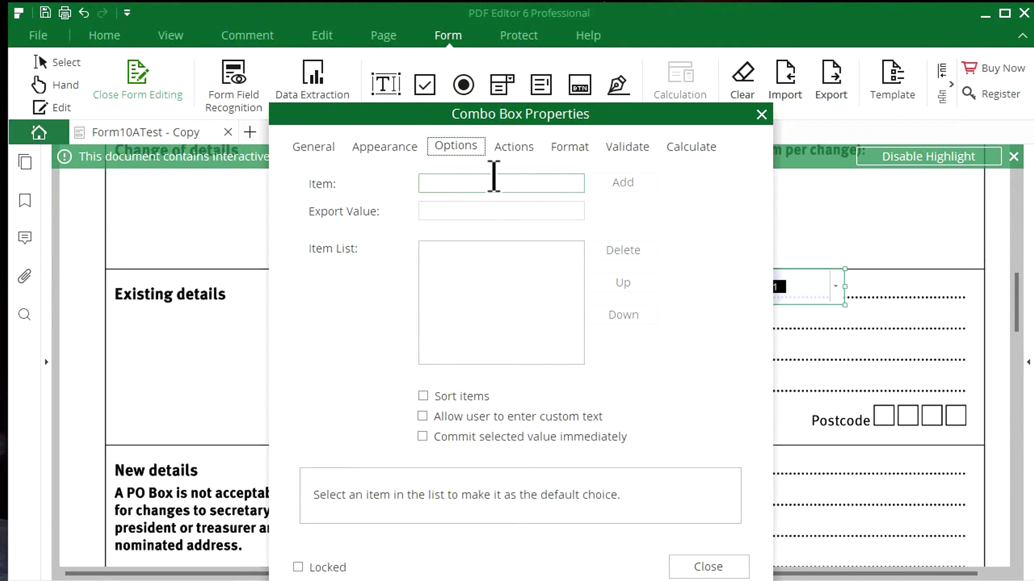
pyautogui.click(493, 183)
pyautogui.write('1')
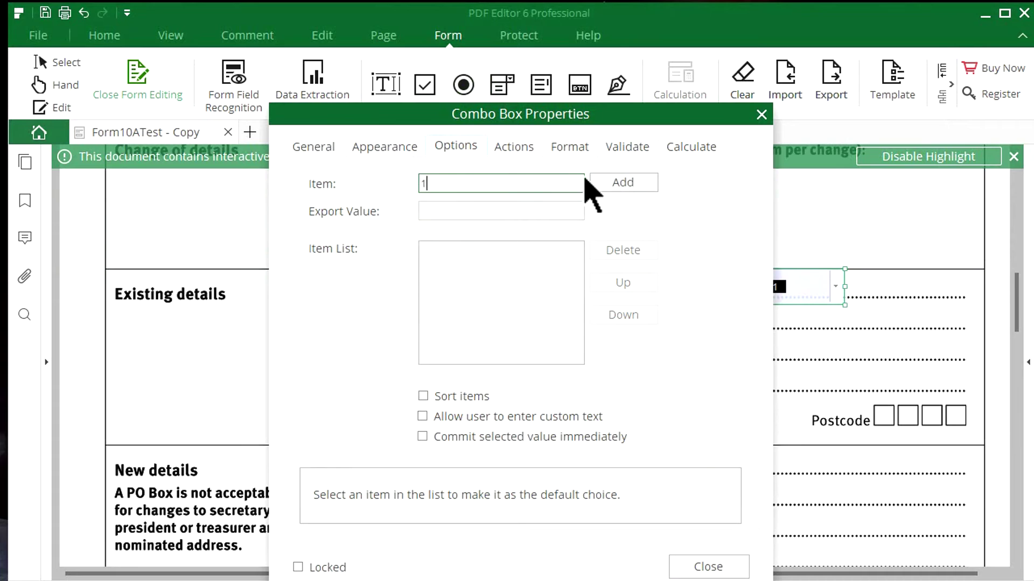
pyautogui.click(618, 183)
pyautogui.write('2')
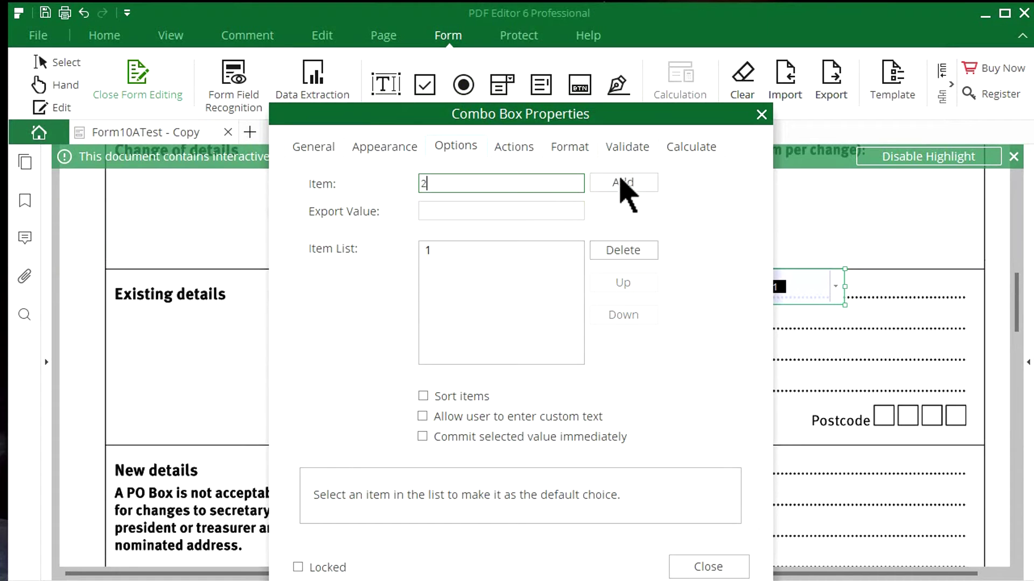
pyautogui.click(622, 183)
pyautogui.write('3')
pyautogui.click(632, 185)
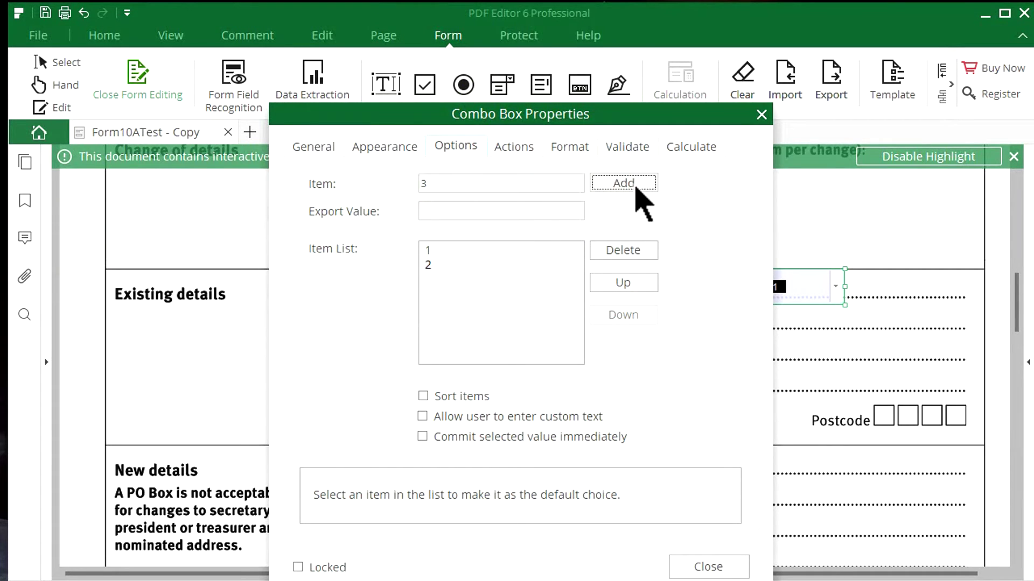
pyautogui.click(693, 564)
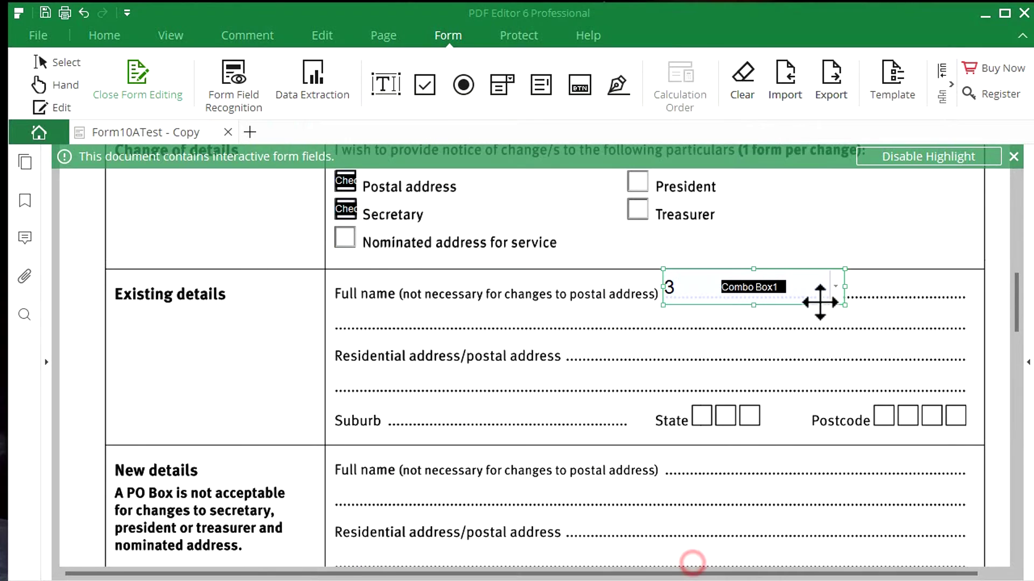
pyautogui.click(835, 285)
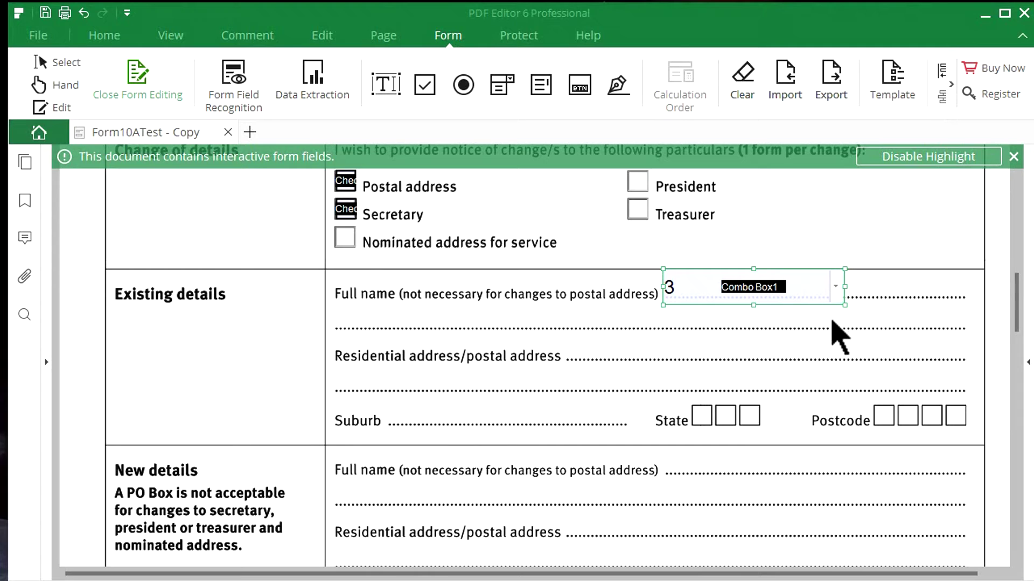
# Place a digital signature field at its default size on the Signature of secretary line in Part 3
pyautogui.scroll(-3, 636, 387)
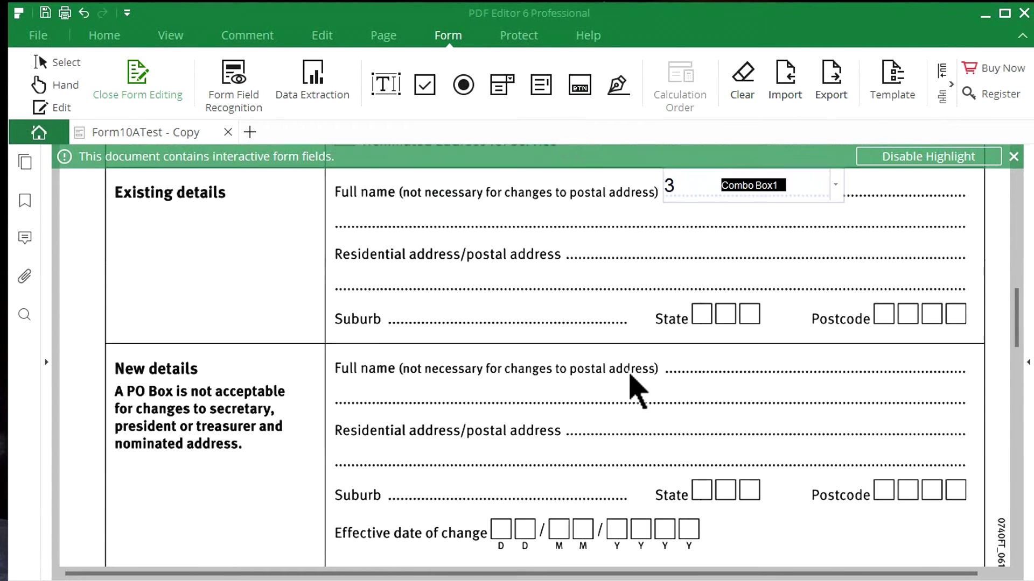
pyautogui.scroll(-6, 636, 388)
pyautogui.scroll(3, 635, 397)
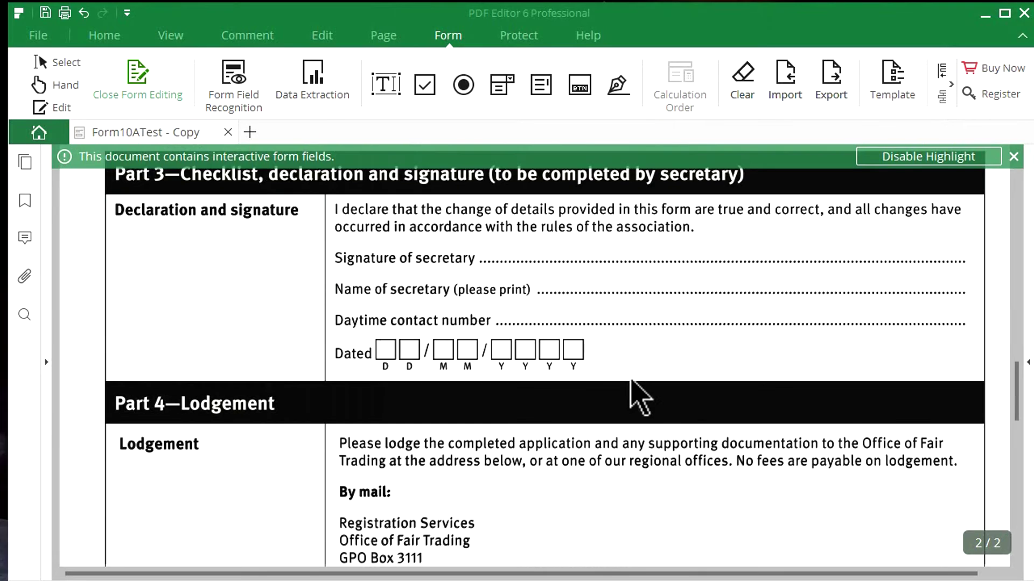
pyautogui.scroll(3, 630, 380)
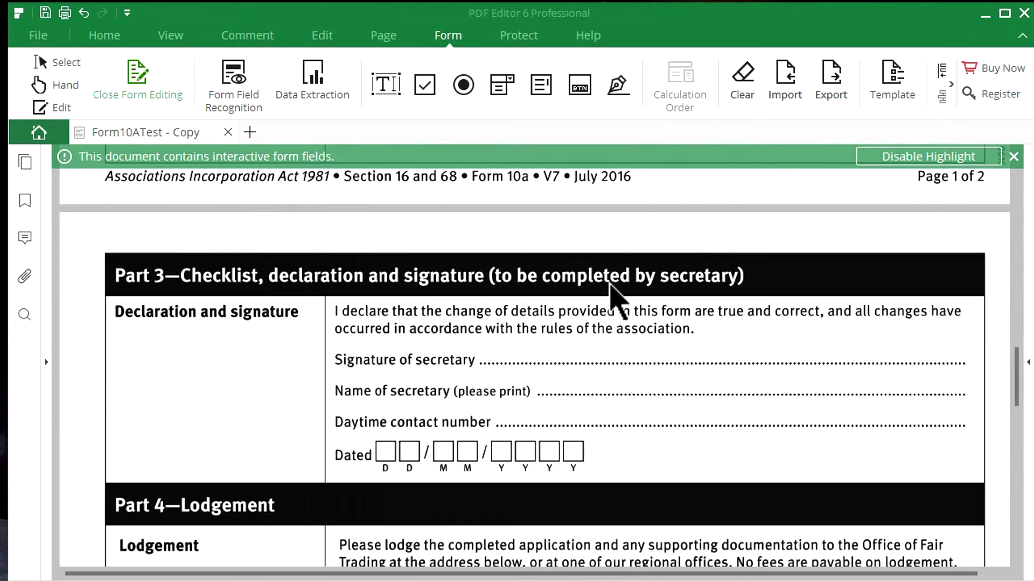
pyautogui.click(617, 86)
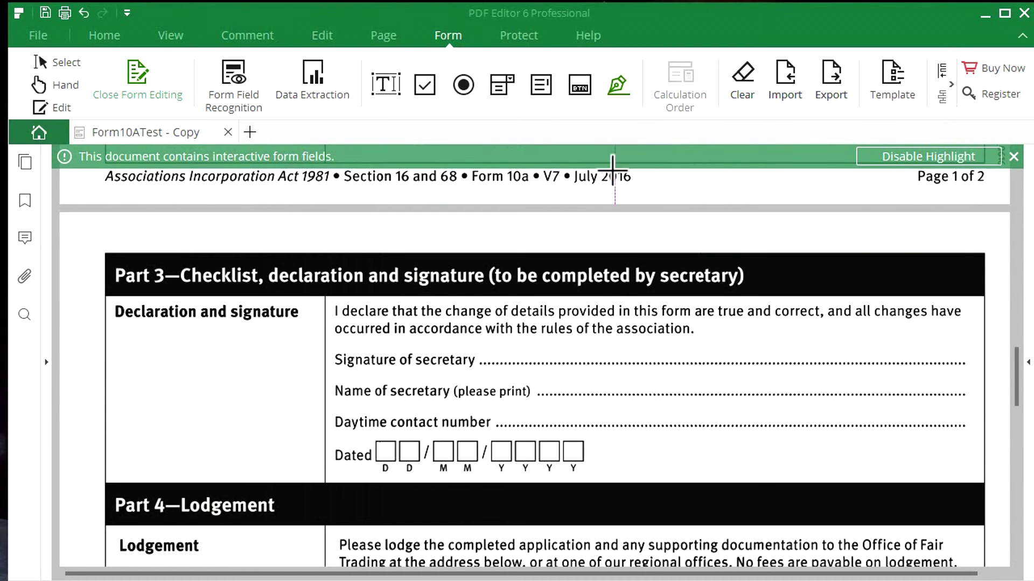
pyautogui.click(611, 348)
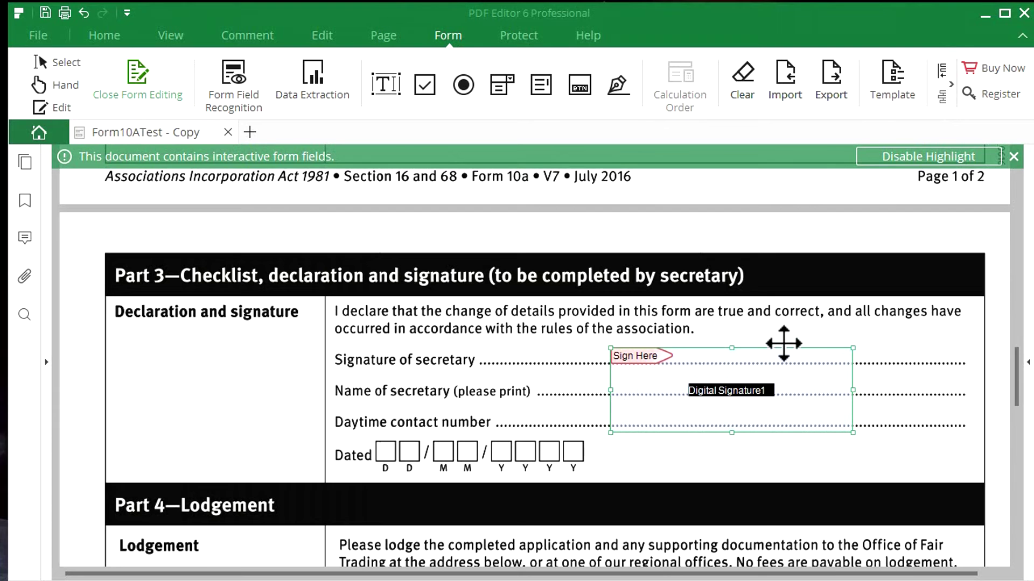
pyautogui.scroll(10, 827, 382)
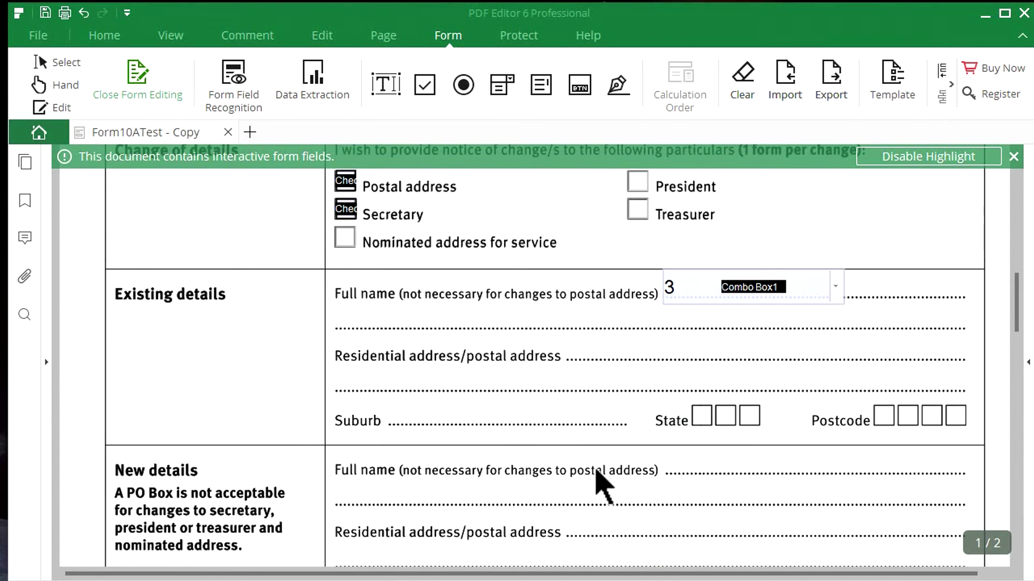
pyautogui.scroll(3, 605, 485)
pyautogui.click(38, 36)
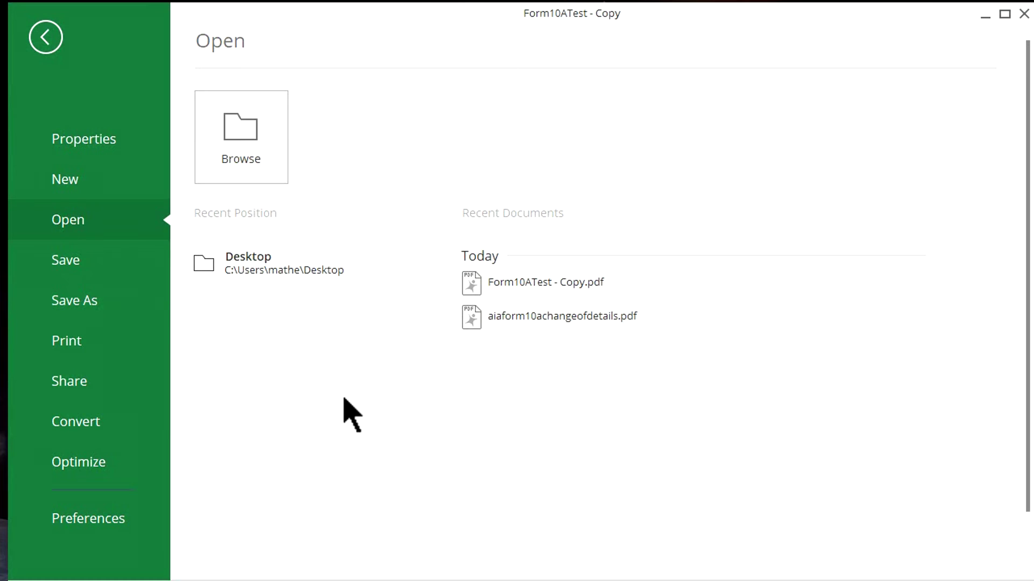
pyautogui.click(47, 38)
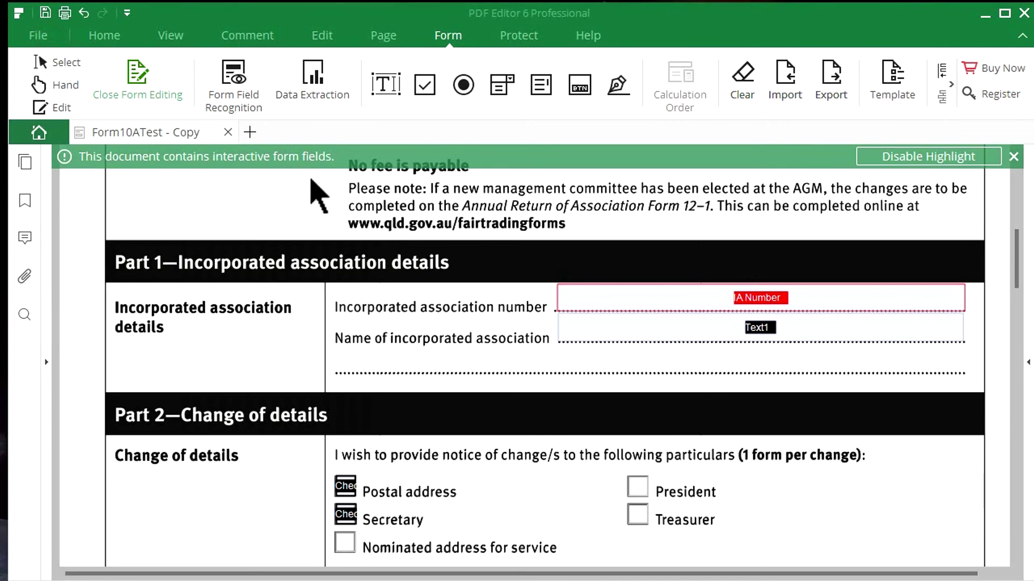